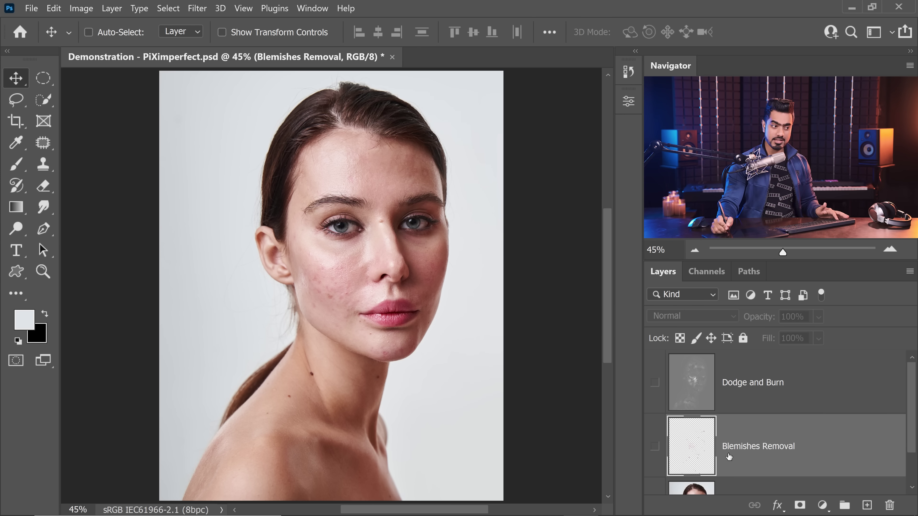
# - Turn on the Blemishes Removal and Dodge and Burn layers and zoom in on the face
pyautogui.click(655, 448)
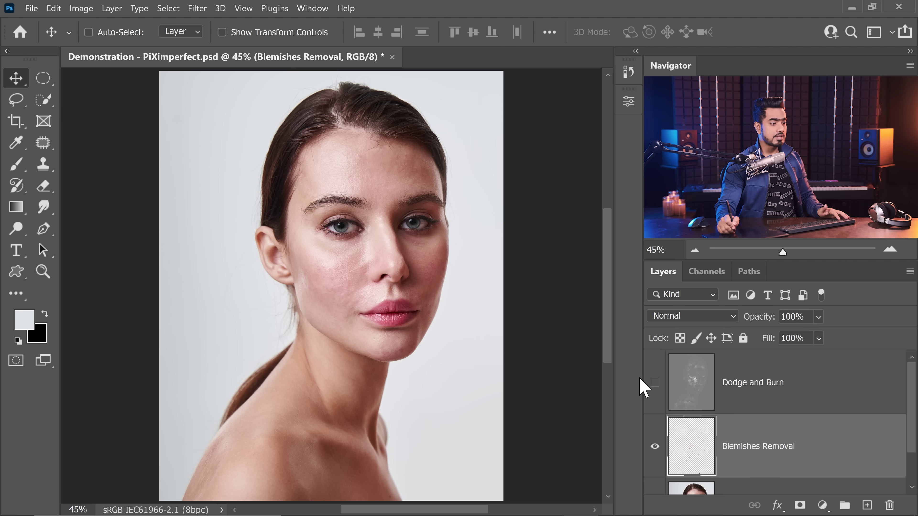
pyautogui.click(654, 383)
pyautogui.moveTo(353, 253); pyautogui.dragTo(384, 241)
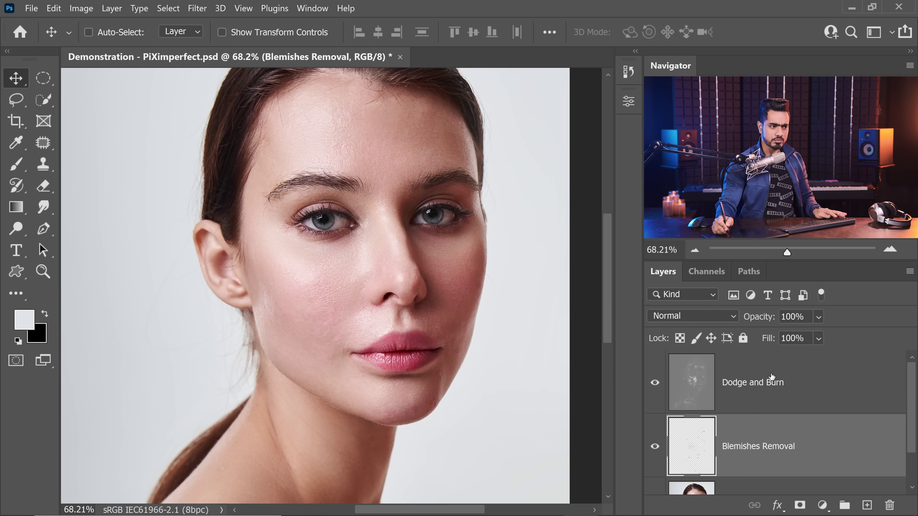
pyautogui.keyDown('alt'); pyautogui.click(654, 383); pyautogui.keyUp('alt')
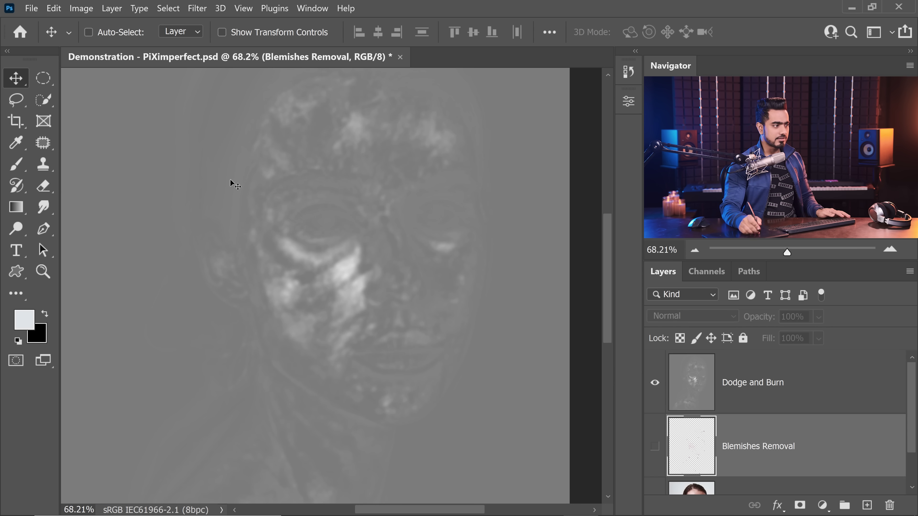
pyautogui.moveTo(324, 246); pyautogui.dragTo(307, 274)
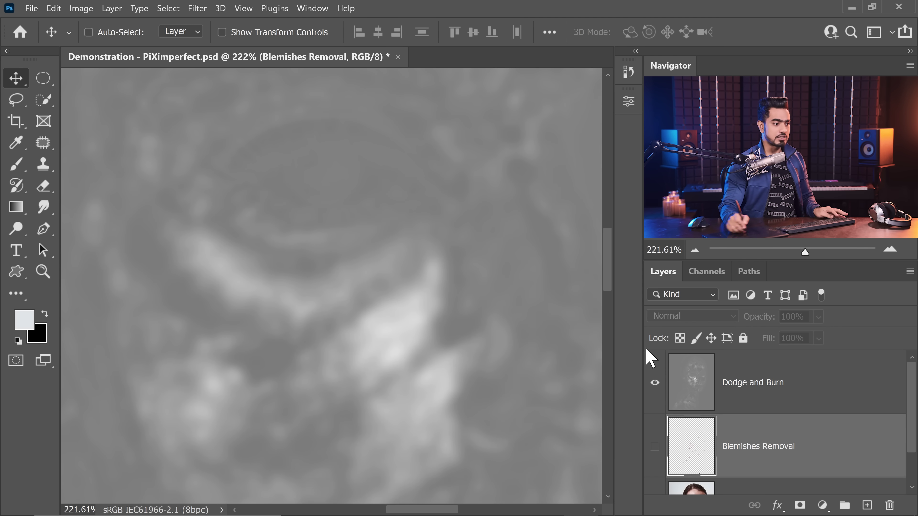
pyautogui.keyDown('alt'); pyautogui.click(655, 384); pyautogui.keyUp('alt')
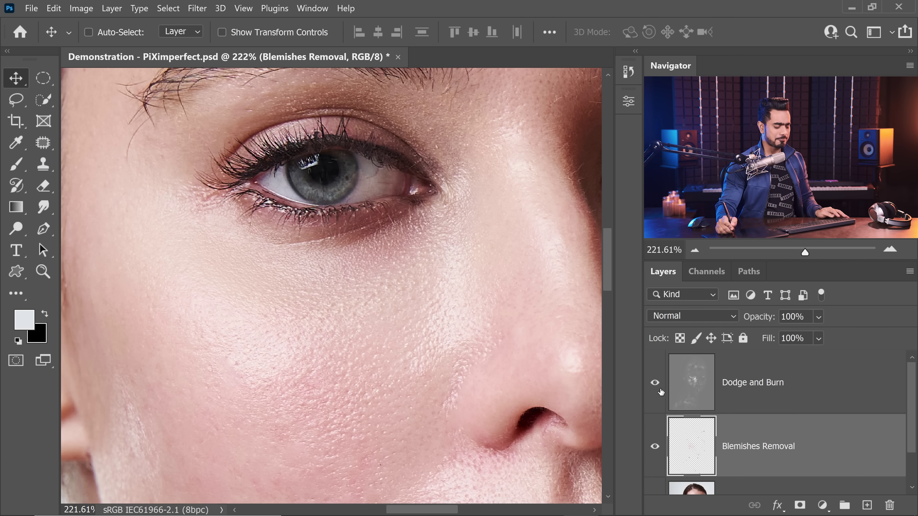
pyautogui.hotkey('ctrl', '0')
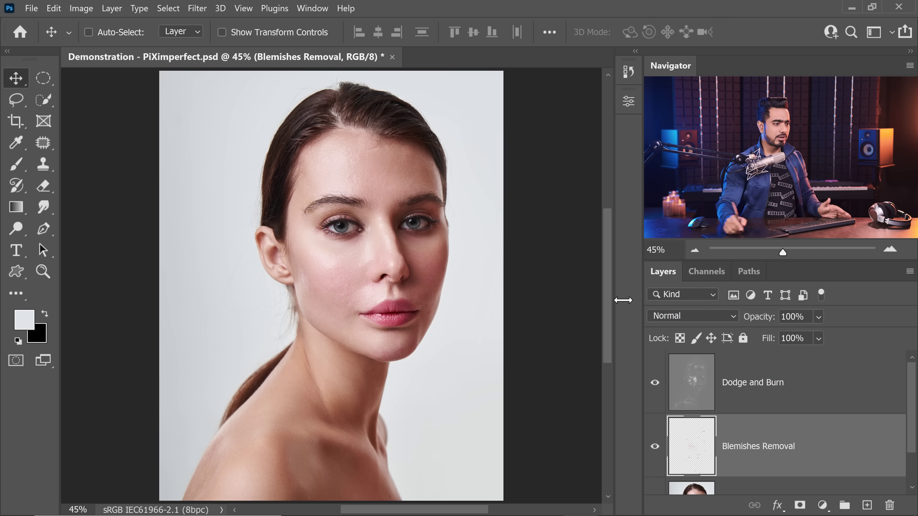
pyautogui.keyDown('alt'); pyautogui.click(655, 447); pyautogui.keyUp('alt')
pyautogui.moveTo(368, 189); pyautogui.dragTo(397, 209)
pyautogui.moveTo(419, 168); pyautogui.dragTo(293, 254)
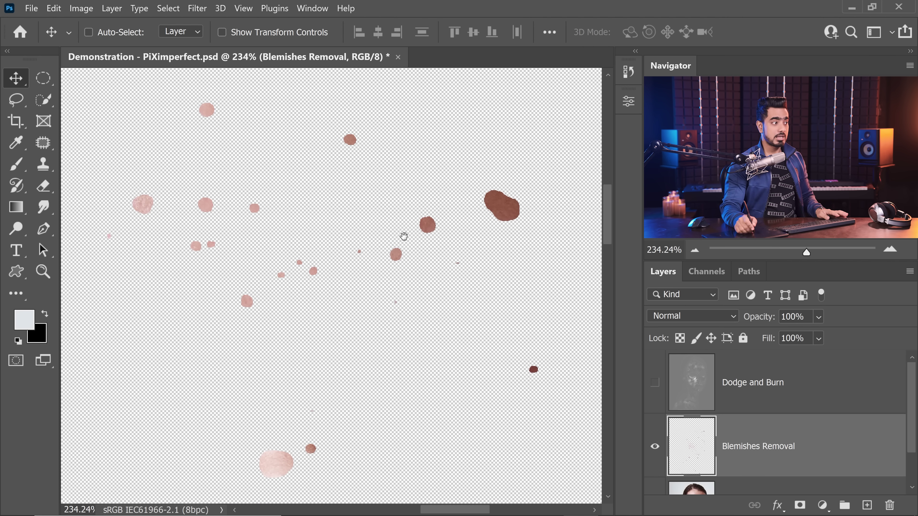
pyautogui.keyDown('alt'); pyautogui.click(660, 448); pyautogui.keyUp('alt')
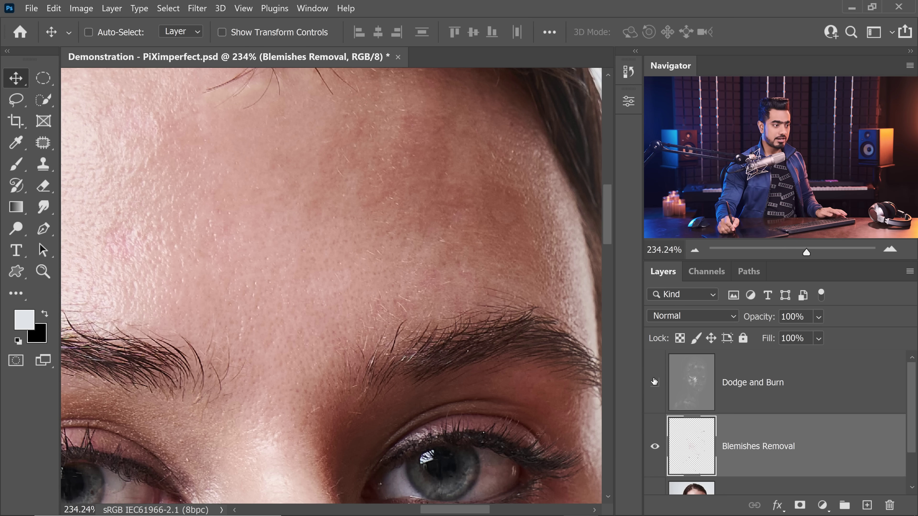
pyautogui.hotkey('ctrl', '0')
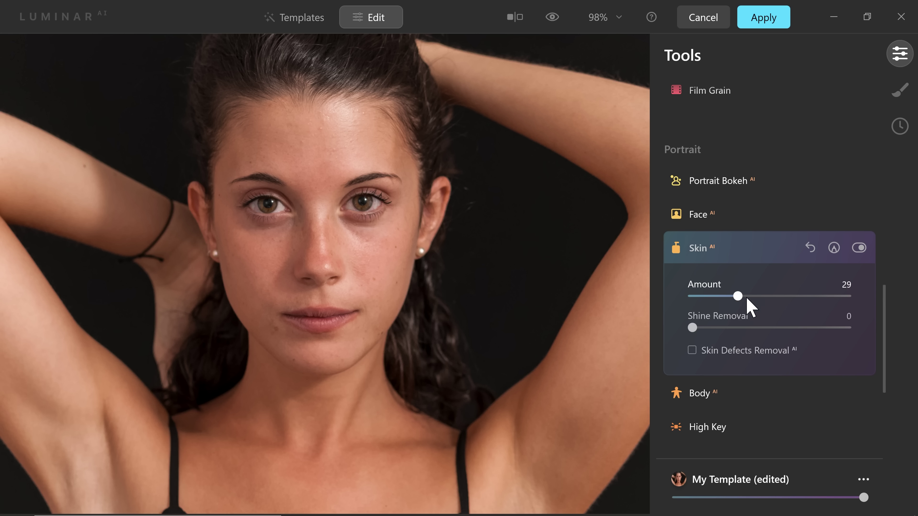
# - Drag the Skin AI Amount slider from 29 up to 44
pyautogui.moveTo(744, 297); pyautogui.dragTo(772, 300)
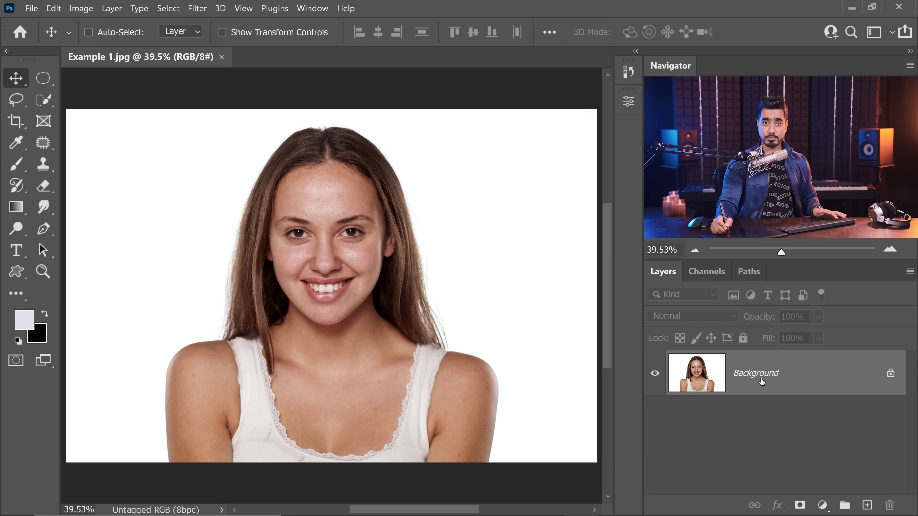
# - Duplicate Background into Layer 1 with Ctrl+J and launch Filter > Retouch4me > Retouch4me Heal
pyautogui.press('ctrl')
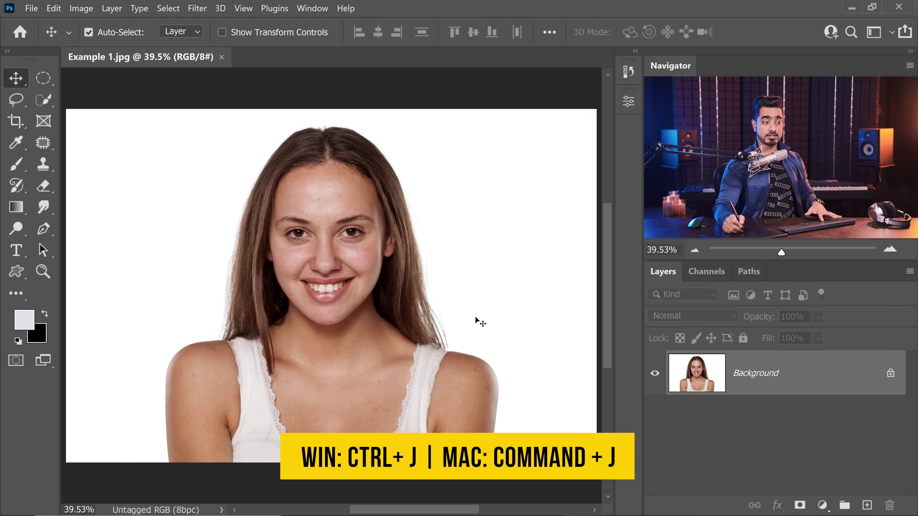
pyautogui.hotkey('ctrl', 'j')
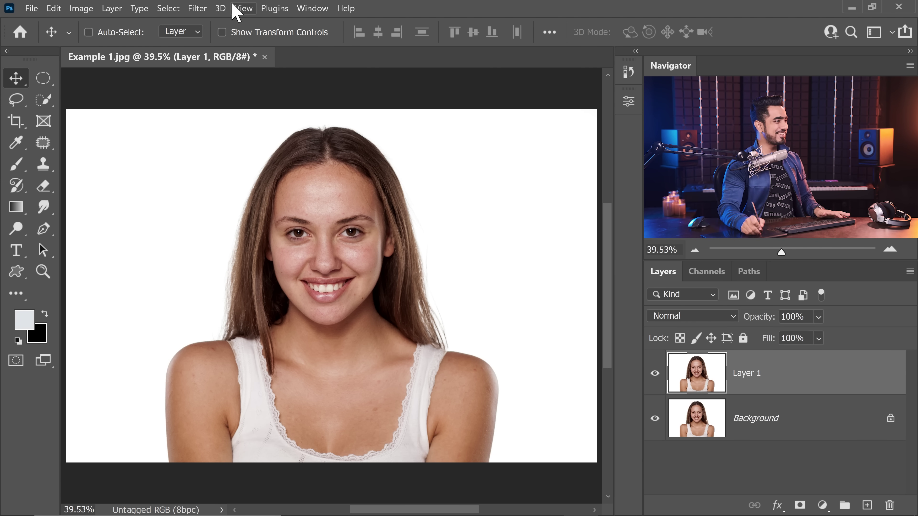
pyautogui.click(198, 8)
pyautogui.moveTo(305, 322)
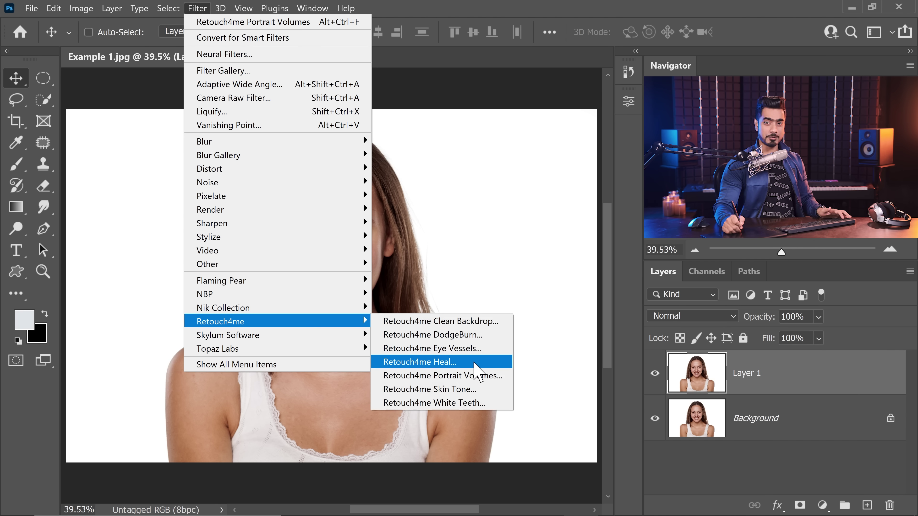
pyautogui.click(451, 363)
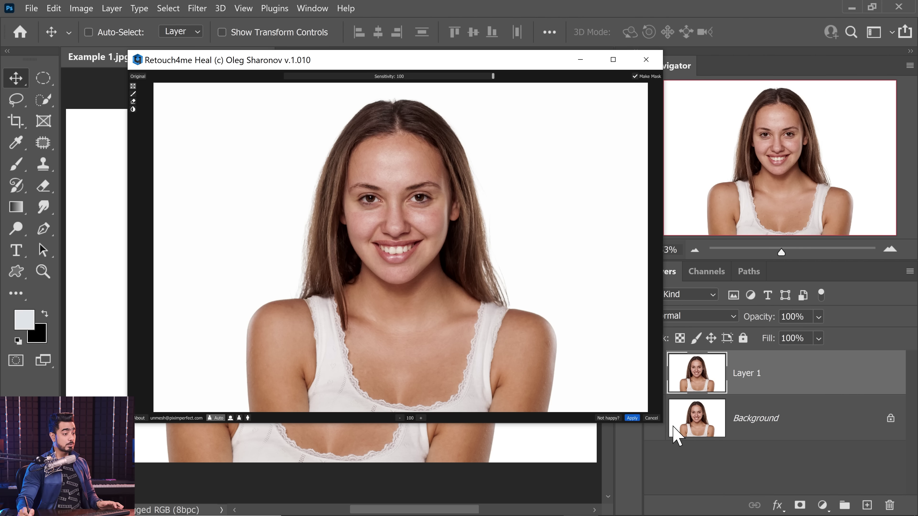
# - Enlarge the Heal window, set Sensitivity to 100, switch to the photo preview, and apply
pyautogui.moveTo(663, 423); pyautogui.dragTo(816, 499)
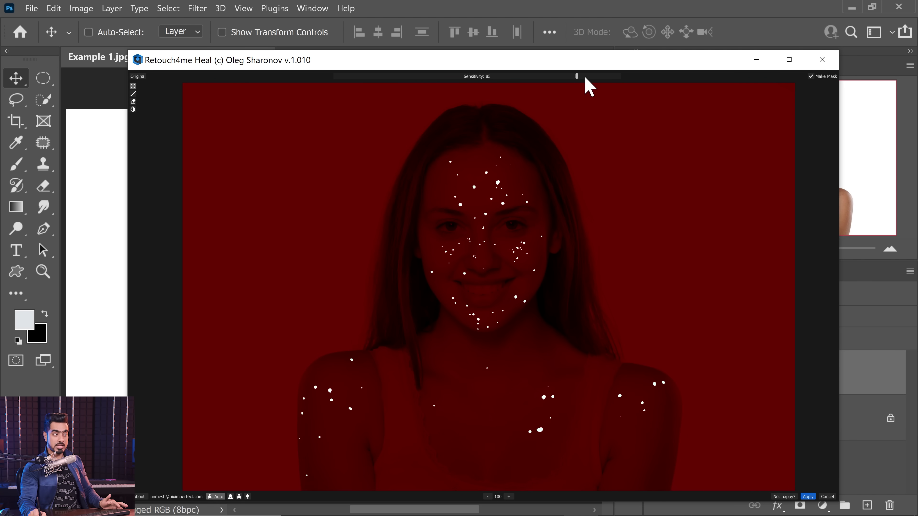
pyautogui.moveTo(619, 74); pyautogui.dragTo(520, 75)
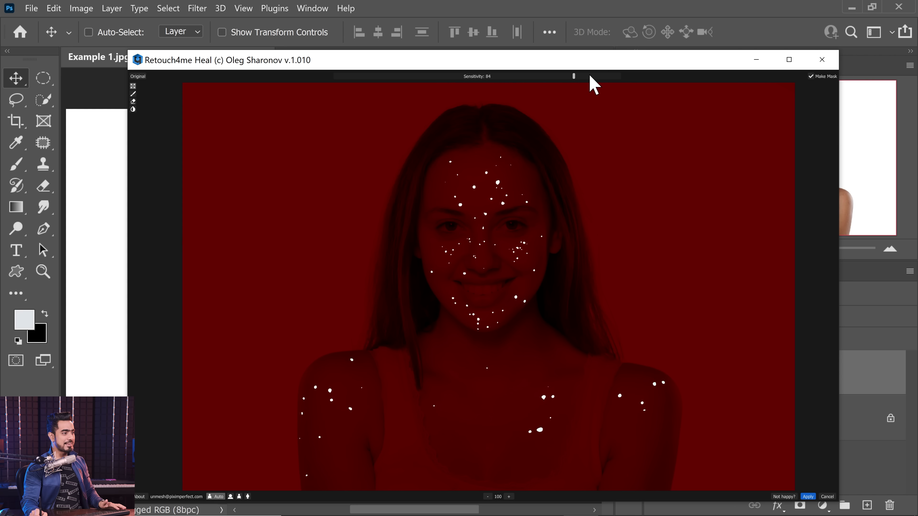
pyautogui.click(133, 110)
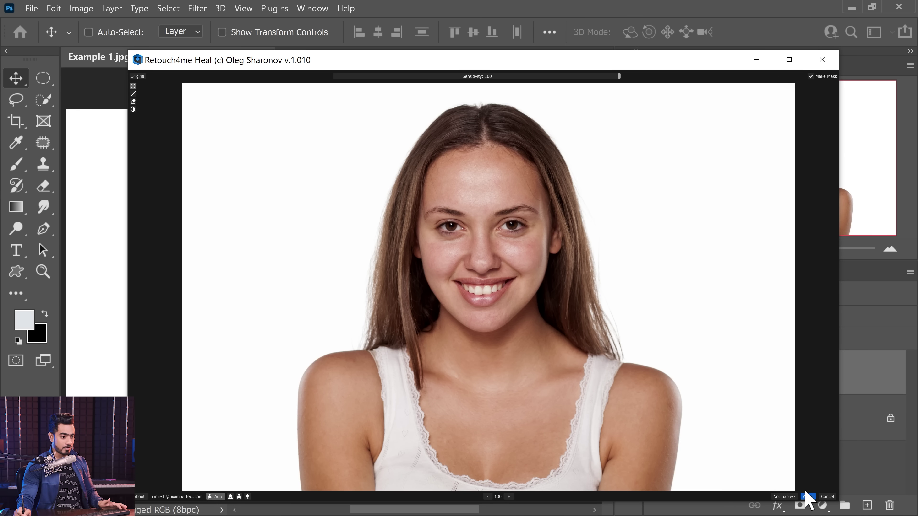
pyautogui.click(807, 496)
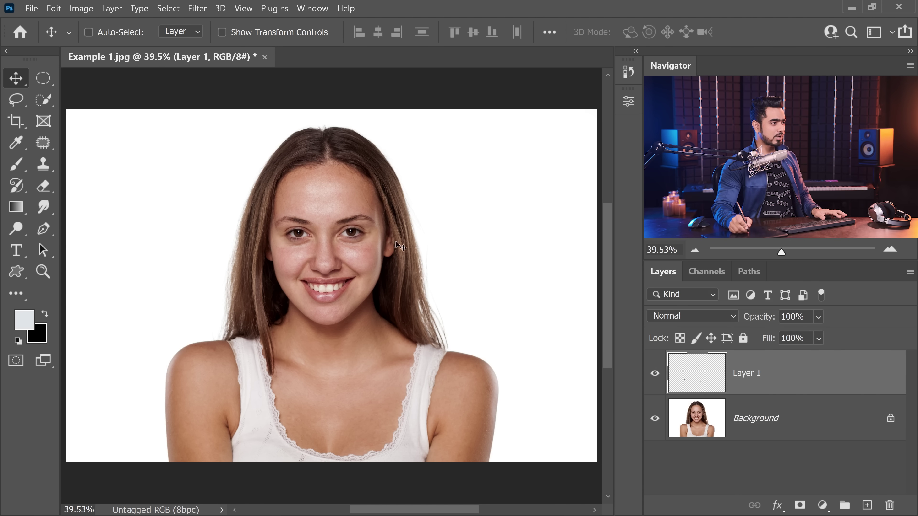
# - Toggle Layer 1 off and on to compare the healing, then show the Background beneath
pyautogui.scroll(6, 380, 245)
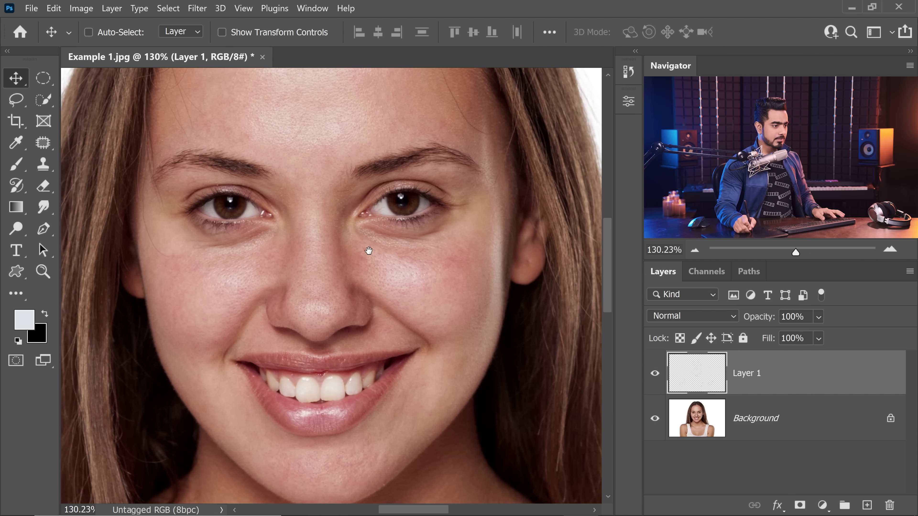
pyautogui.click(655, 374)
pyautogui.click(655, 377)
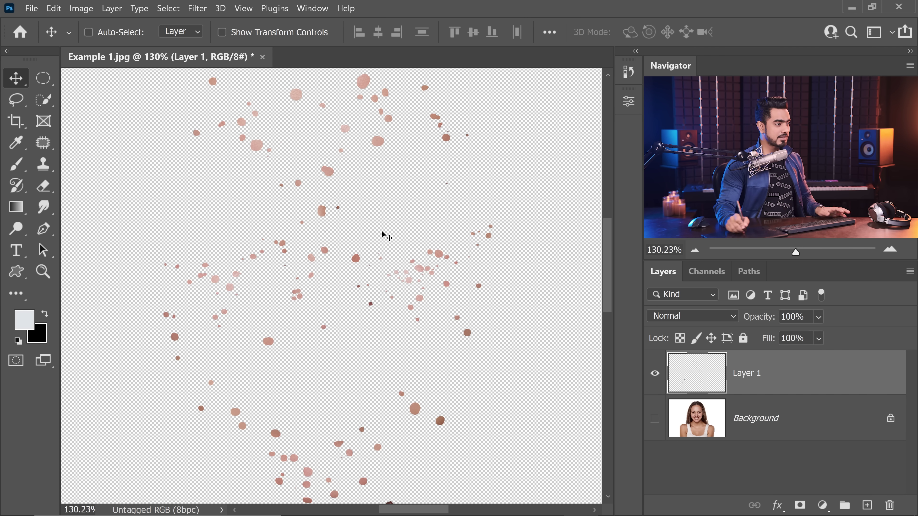
pyautogui.scroll(3, 361, 253)
pyautogui.scroll(-4, 366, 286)
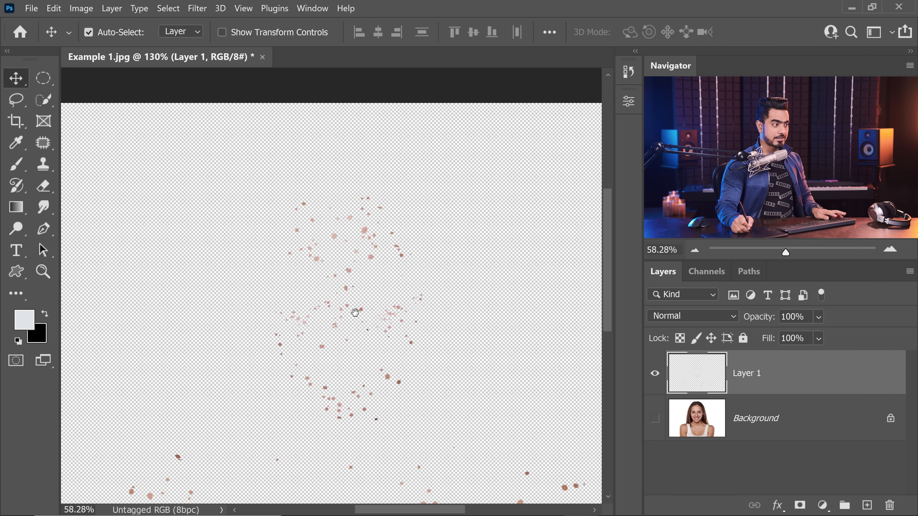
pyautogui.moveTo(199, 327); pyautogui.dragTo(221, 326)
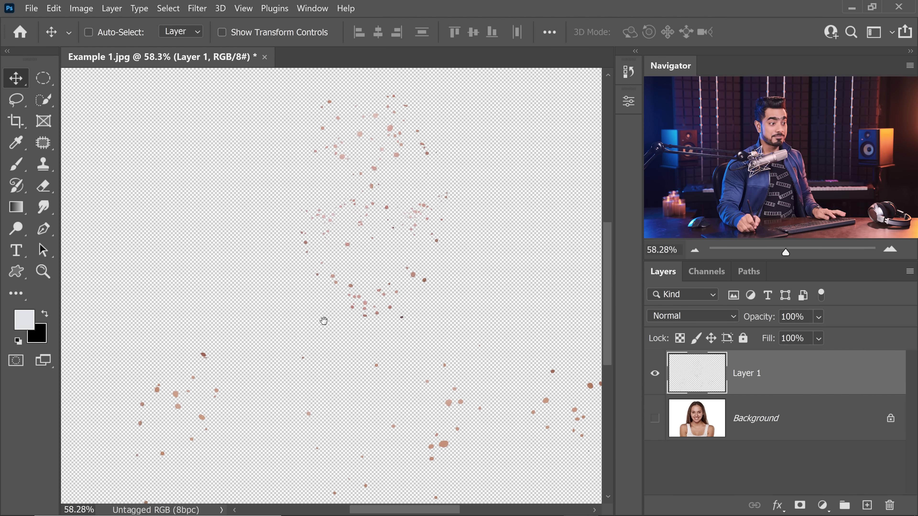
pyautogui.click(654, 418)
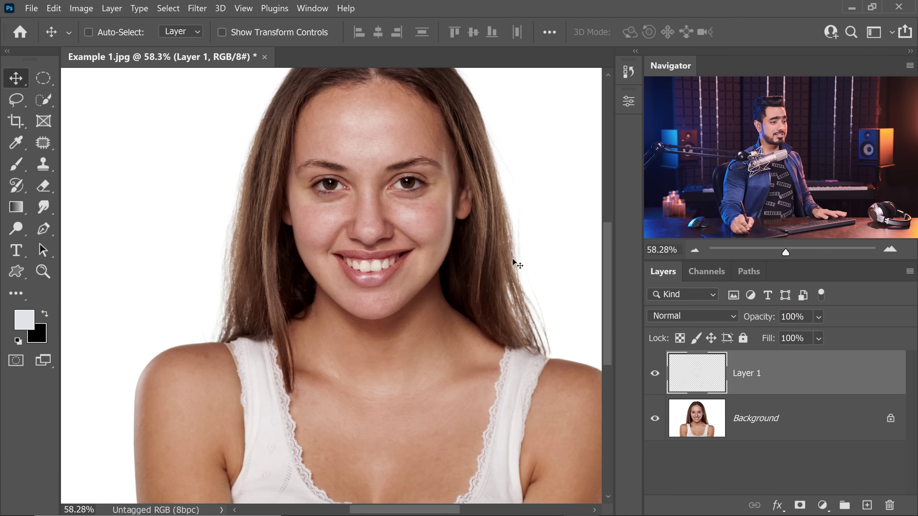
# - Add and undo a layer mask, then rename Layer 1 to 'Blemish Removal'
pyautogui.click(800, 505)
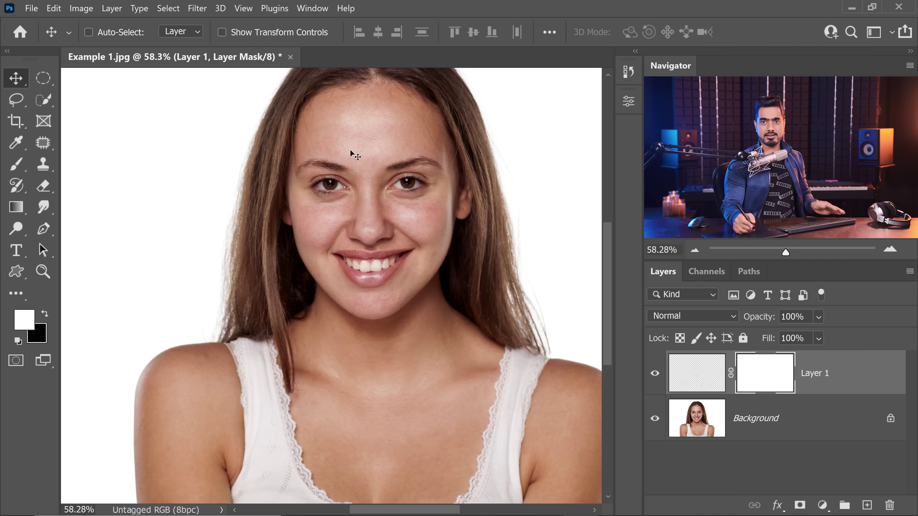
pyautogui.hotkey('ctrl', 'z')
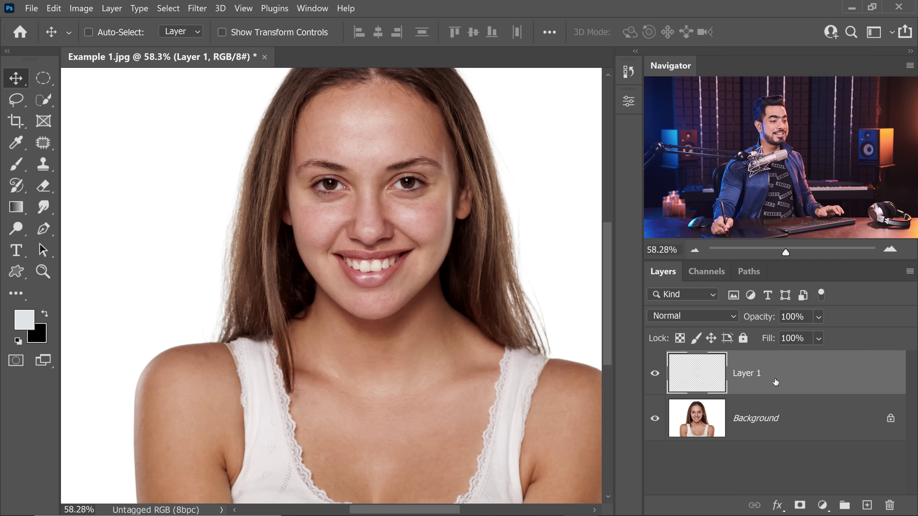
pyautogui.doubleClick(743, 376)
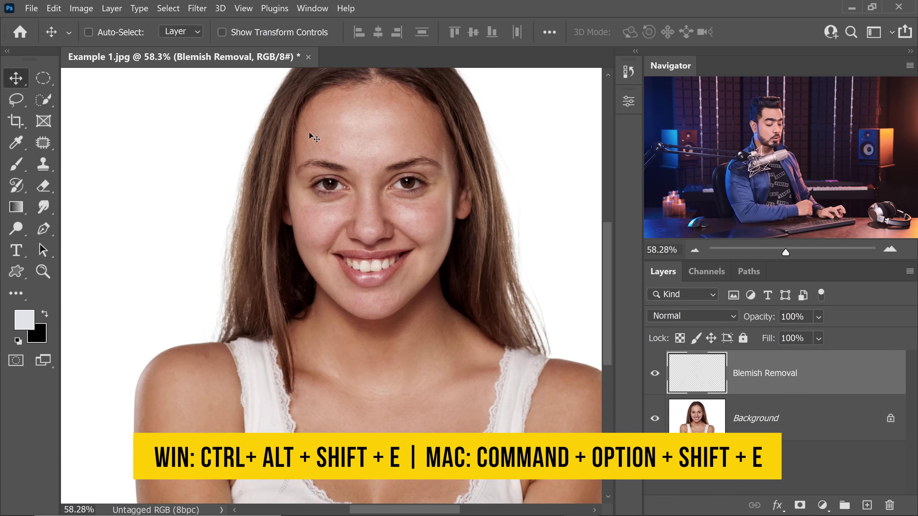
# - Stamp visible layers into a new Layer 1 with Ctrl+Alt+Shift+E and launch Retouch4me DodgeBurn
pyautogui.hotkey('ctrl', 'alt', 'shift', 'e')
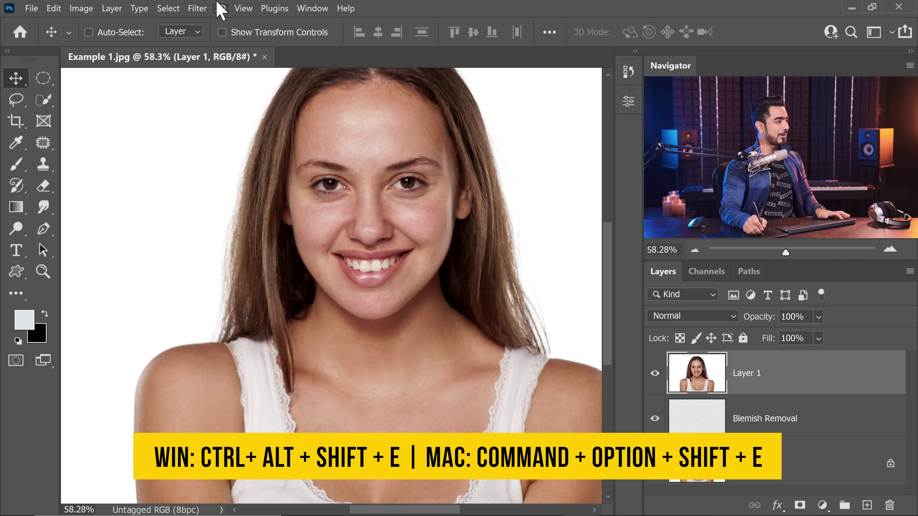
pyautogui.click(196, 9)
pyautogui.moveTo(293, 322)
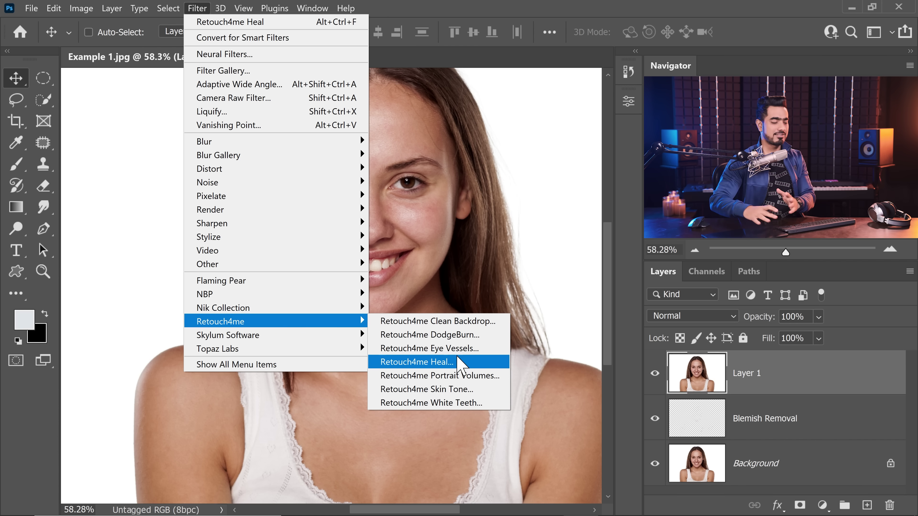
pyautogui.click(461, 336)
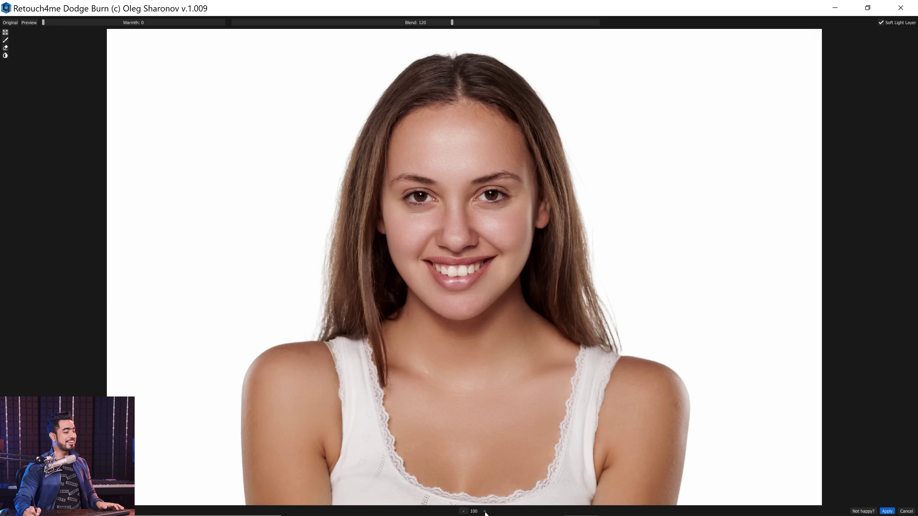
# - Zoom into the dodge-and-burn preview up close, then zoom out to frame the whole face
pyautogui.click(502, 420)
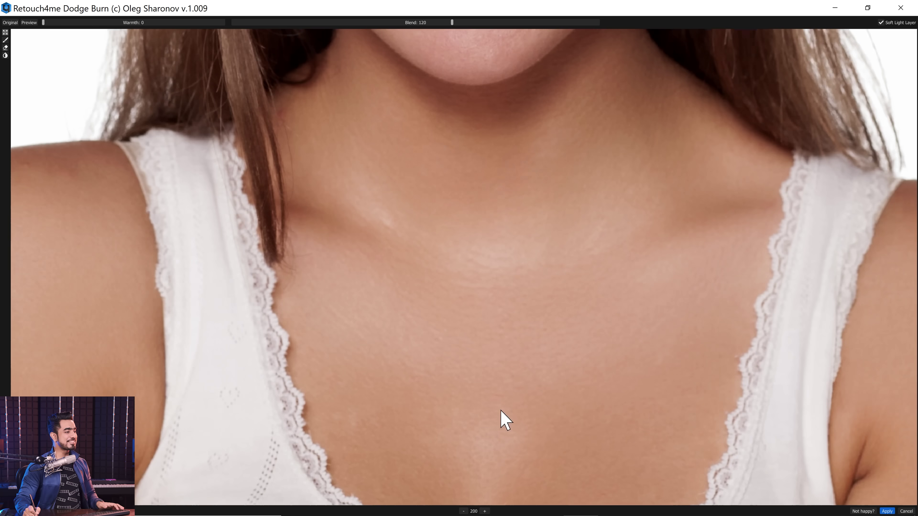
pyautogui.scroll(6, 486, 432)
pyautogui.scroll(5, 516, 401)
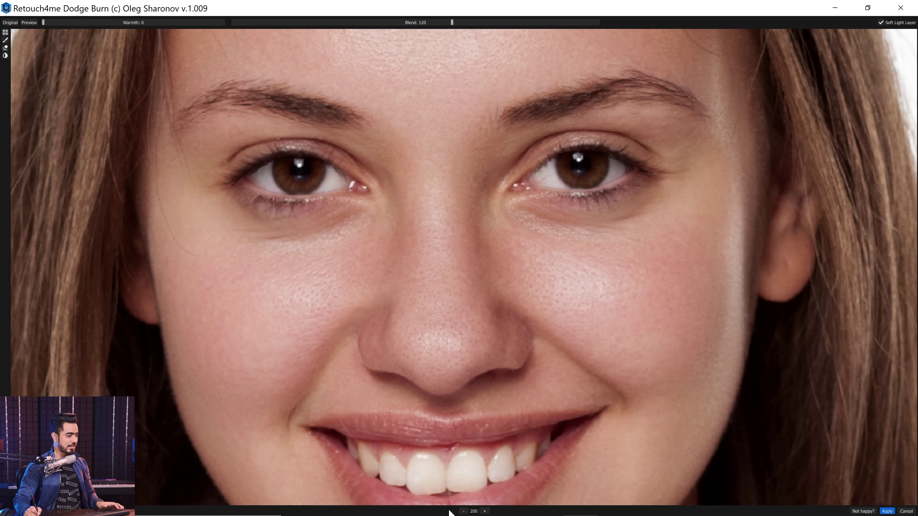
pyautogui.click(463, 511)
pyautogui.scroll(-3, 468, 289)
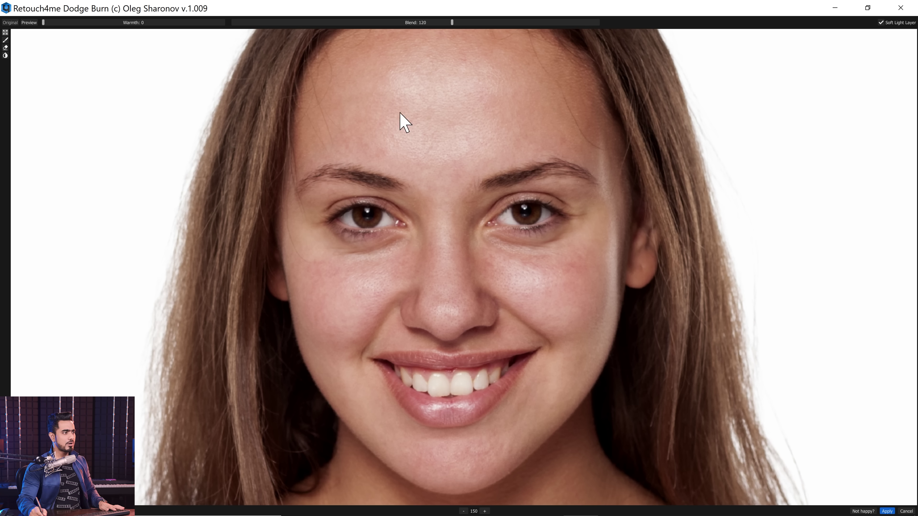
# - Set Blend to 134, keep Soft Light Layer output on, and apply the correction
pyautogui.moveTo(452, 23); pyautogui.dragTo(449, 23)
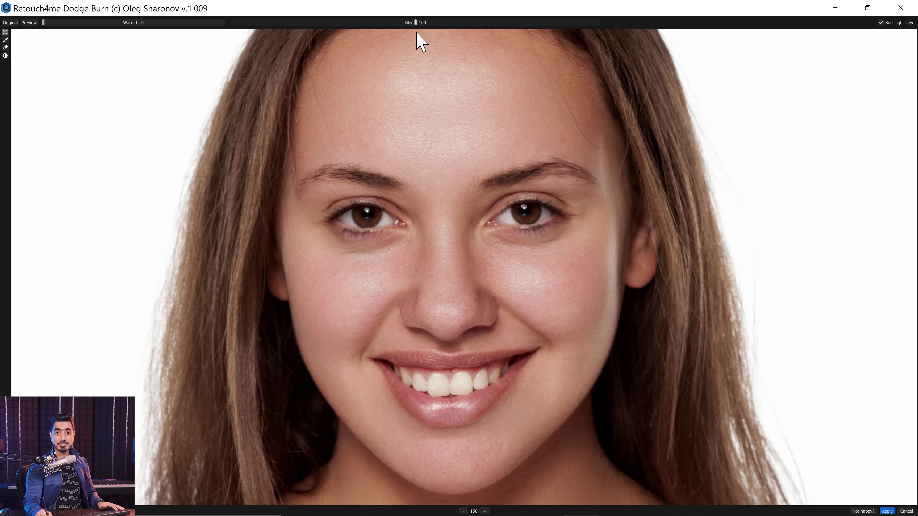
pyautogui.moveTo(416, 34); pyautogui.dragTo(340, 31)
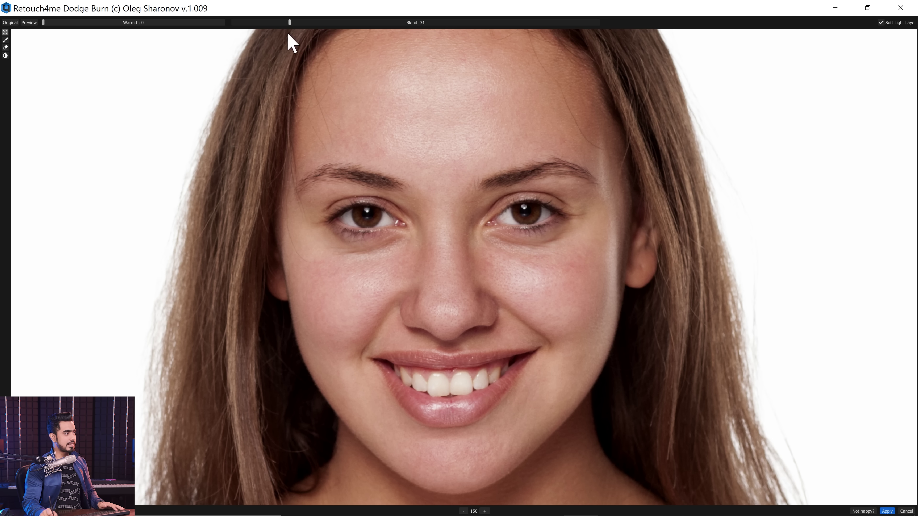
pyautogui.moveTo(274, 35); pyautogui.dragTo(467, 50)
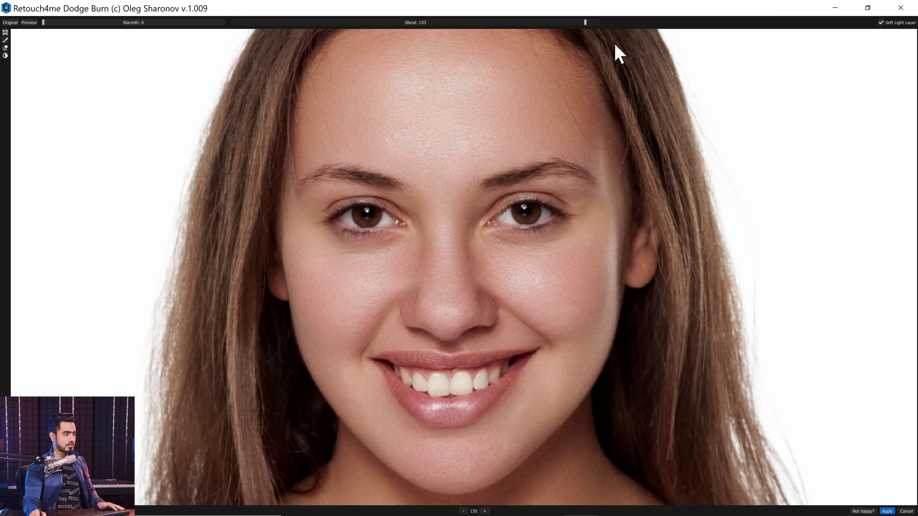
pyautogui.moveTo(533, 30); pyautogui.dragTo(495, 26)
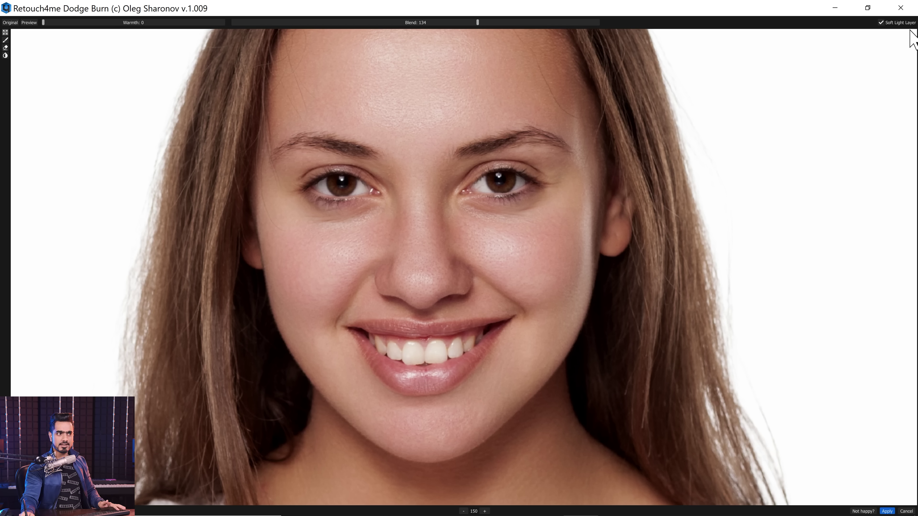
pyautogui.click(896, 23)
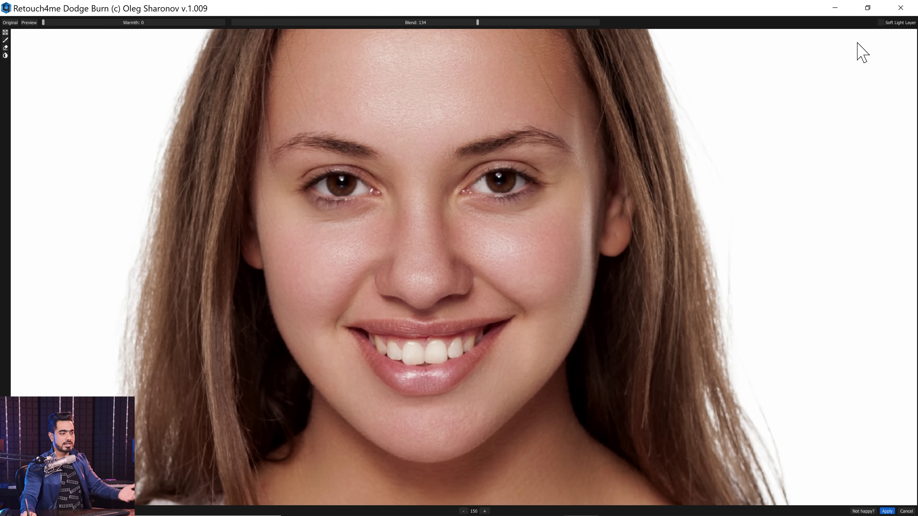
pyautogui.click(882, 24)
pyautogui.click(887, 512)
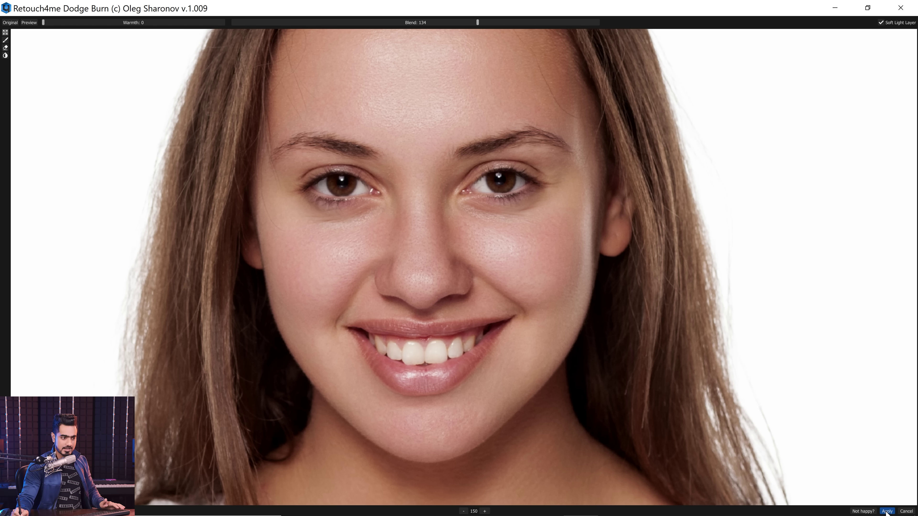
# - Set Layer 1's blend mode to Soft Light and toggle its visibility to compare
pyautogui.scroll(5, 405, 187)
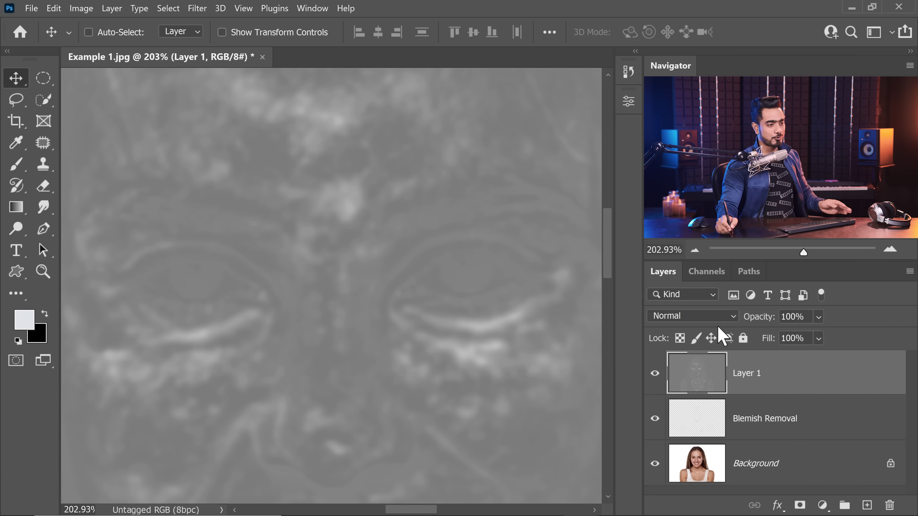
pyautogui.click(695, 316)
pyautogui.scroll(-3, 701, 324)
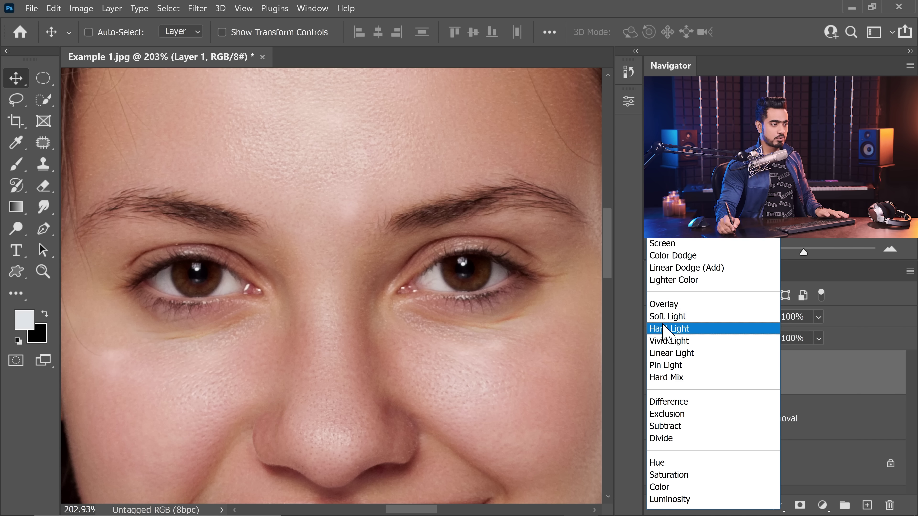
pyautogui.click(673, 316)
pyautogui.scroll(-3, 318, 253)
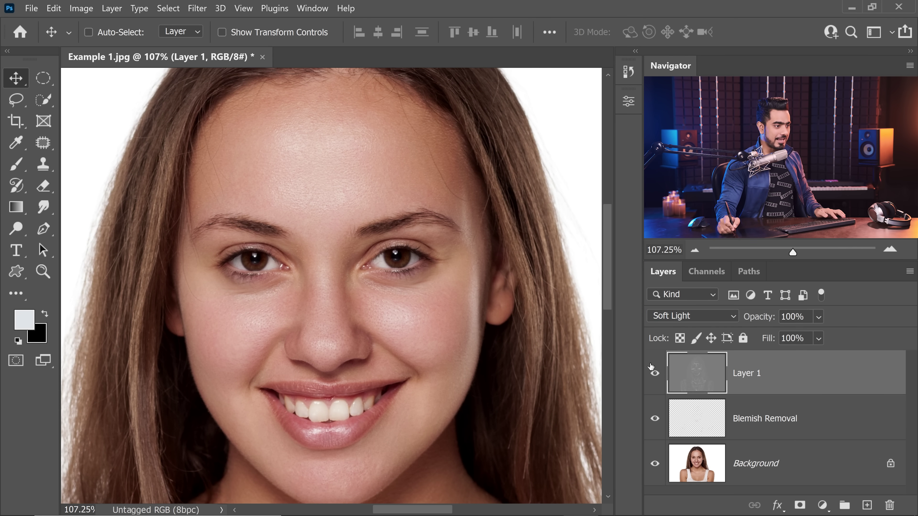
pyautogui.click(654, 373)
pyautogui.click(654, 375)
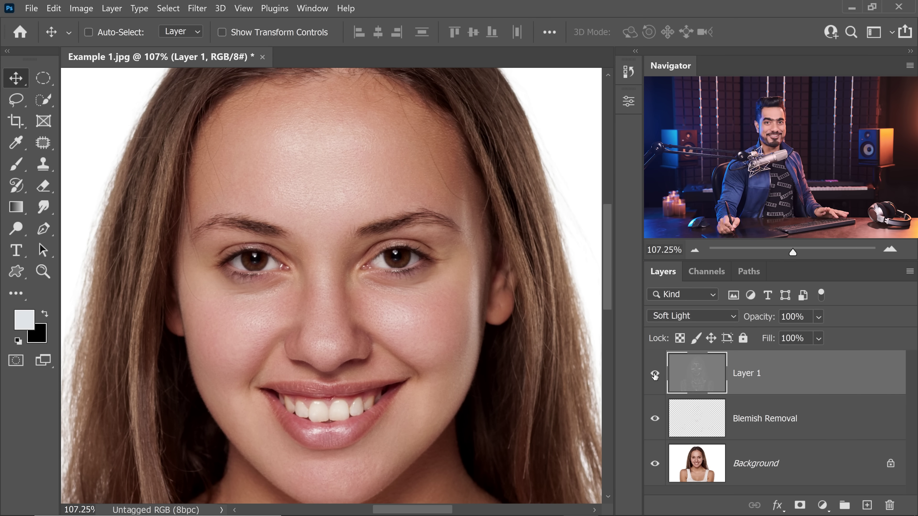
# - Recheck the blend modes keeping Soft Light, compare again, and view the image at 100%
pyautogui.click(669, 318)
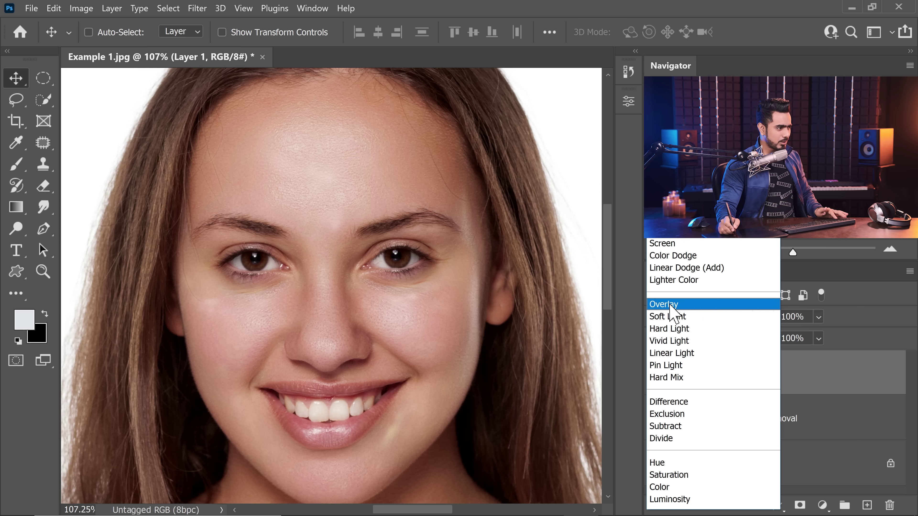
pyautogui.click(681, 318)
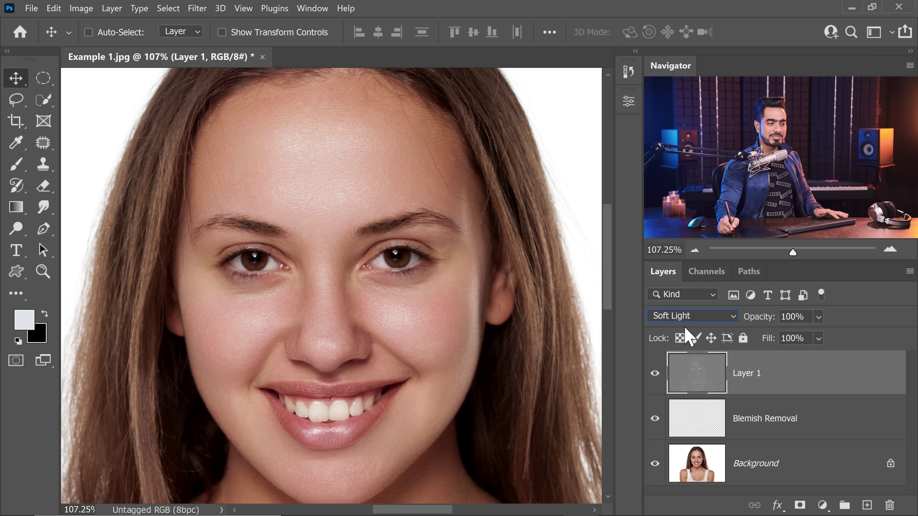
pyautogui.click(655, 373)
pyautogui.click(656, 374)
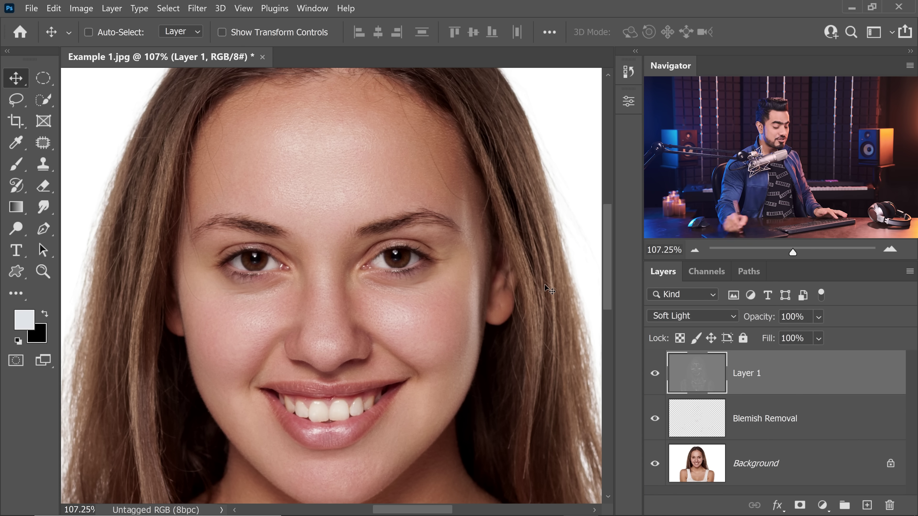
pyautogui.hotkey('ctrl', '1')
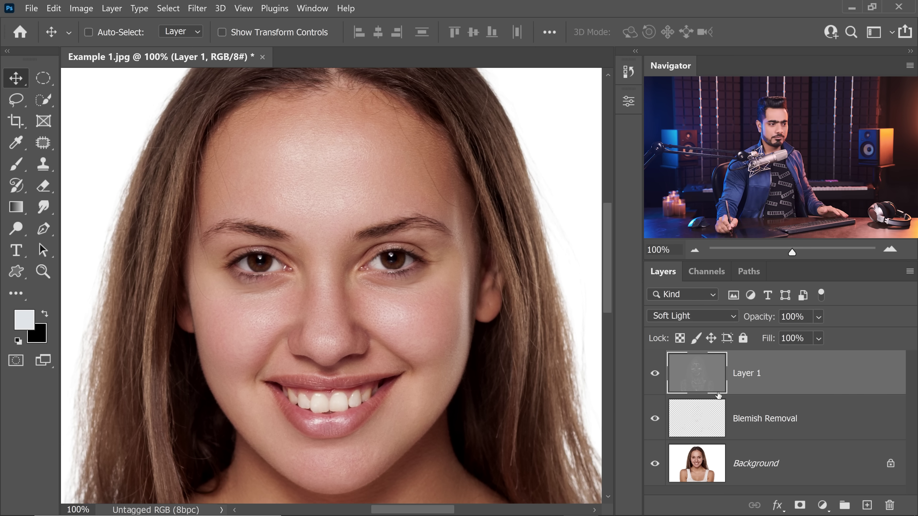
# - Rename Layer 1 to 'Dodge and Burn'
pyautogui.doubleClick(755, 376)
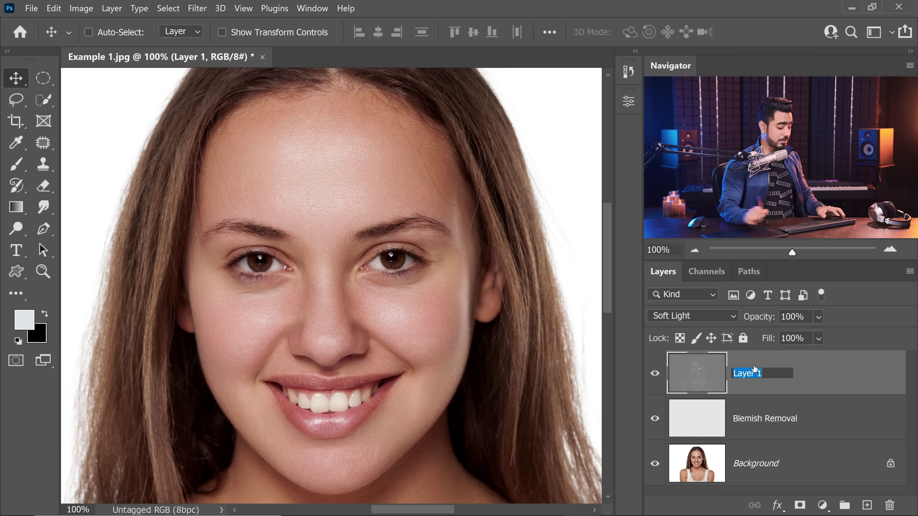
pyautogui.write('Dodge and Burn')
pyautogui.press('Return')
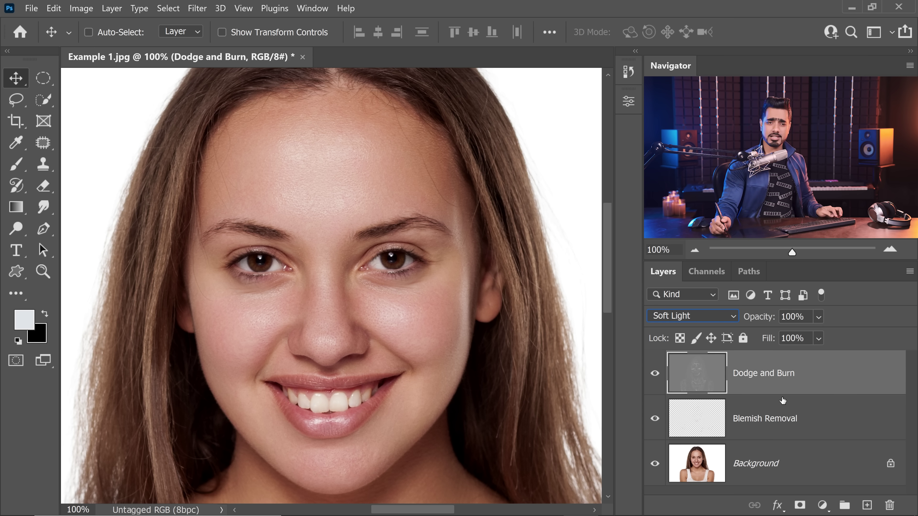
# - Stamp all visible layers into a new Layer 1 and open the Filter > Retouch4me list
pyautogui.hotkey('ctrl', 'alt', 'shift', 'e')
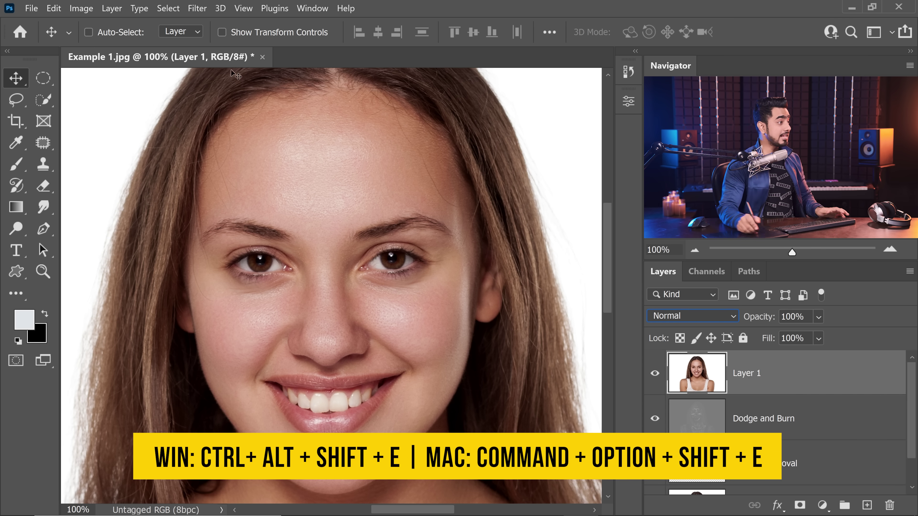
pyautogui.click(193, 8)
pyautogui.moveTo(348, 322)
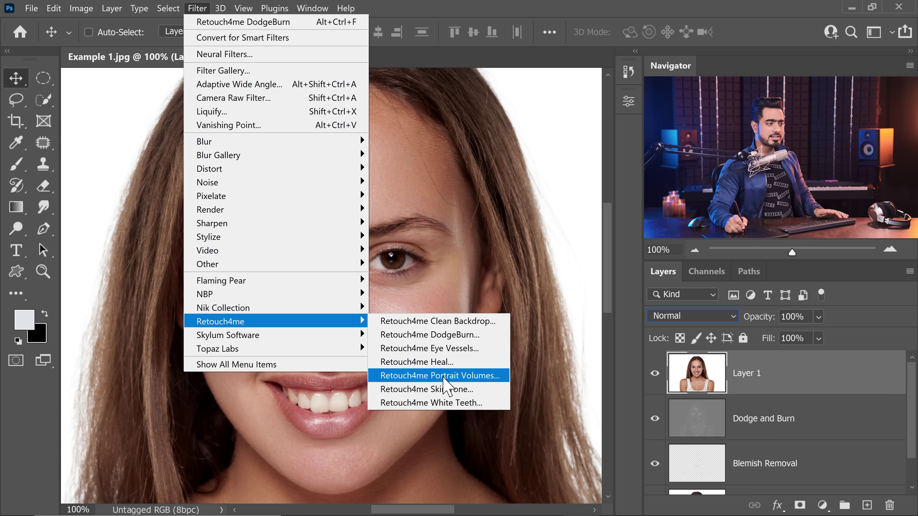
# - Run Retouch4me Portrait Volumes at 150% zoom, compare with the original, and apply the result
pyautogui.click(465, 376)
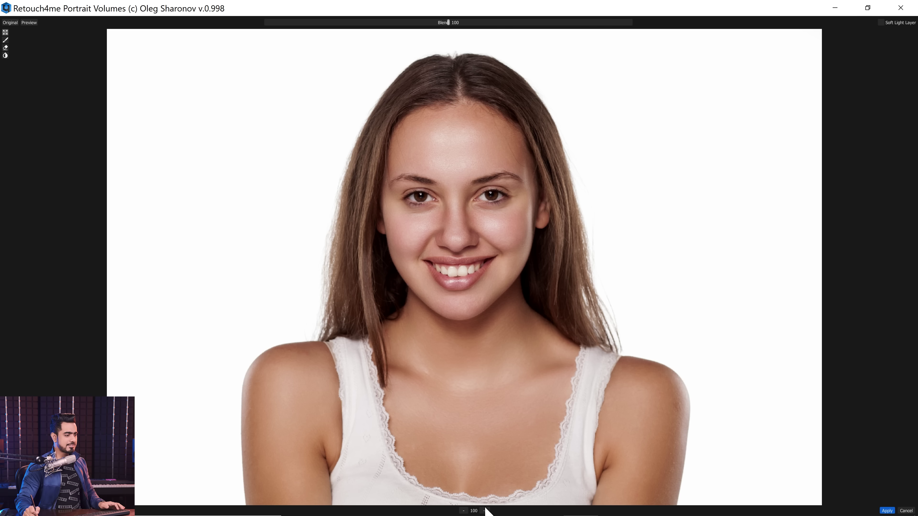
pyautogui.click(484, 510)
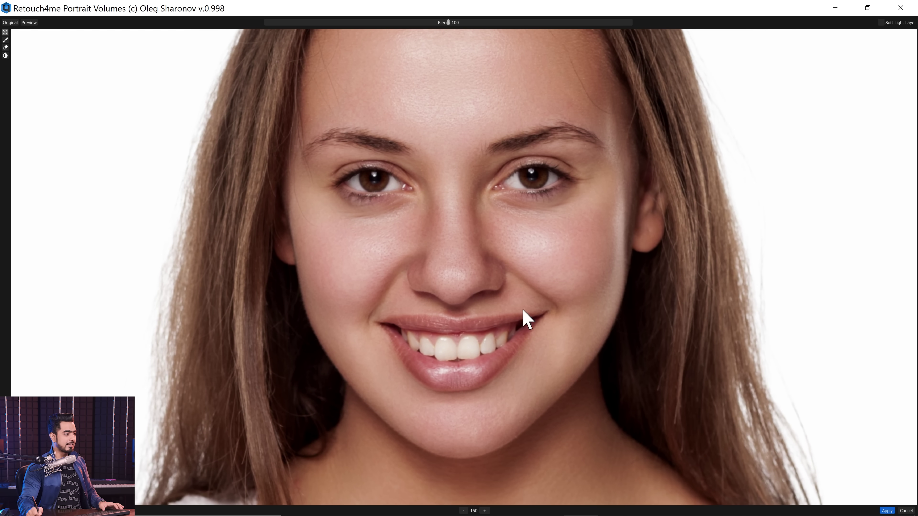
pyautogui.click(578, 320)
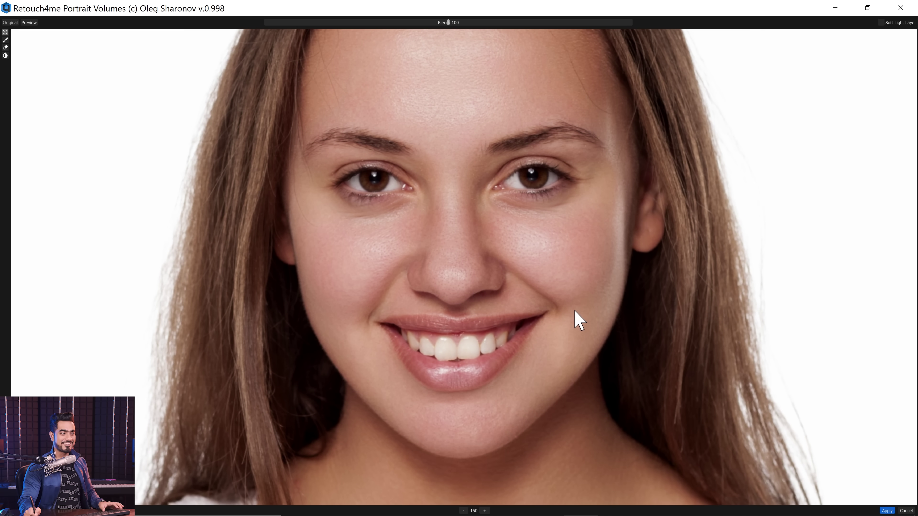
pyautogui.click(578, 320)
pyautogui.click(578, 320)
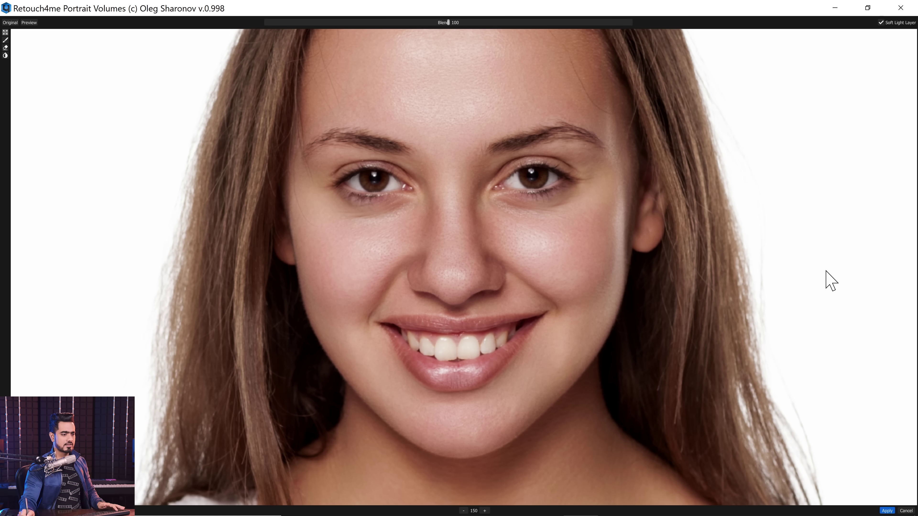
pyautogui.click(887, 511)
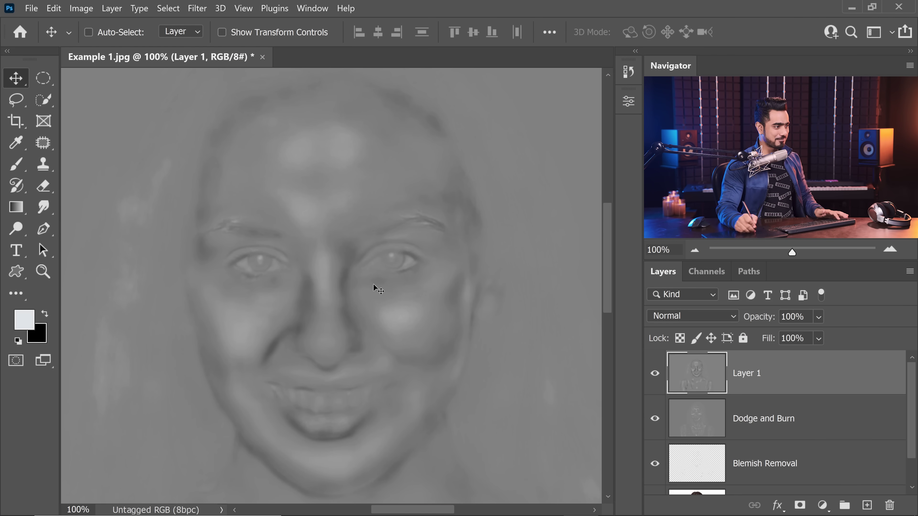
# - Switch Layer 1's blend mode to Soft Light and its opacity to 50%
pyautogui.click(683, 318)
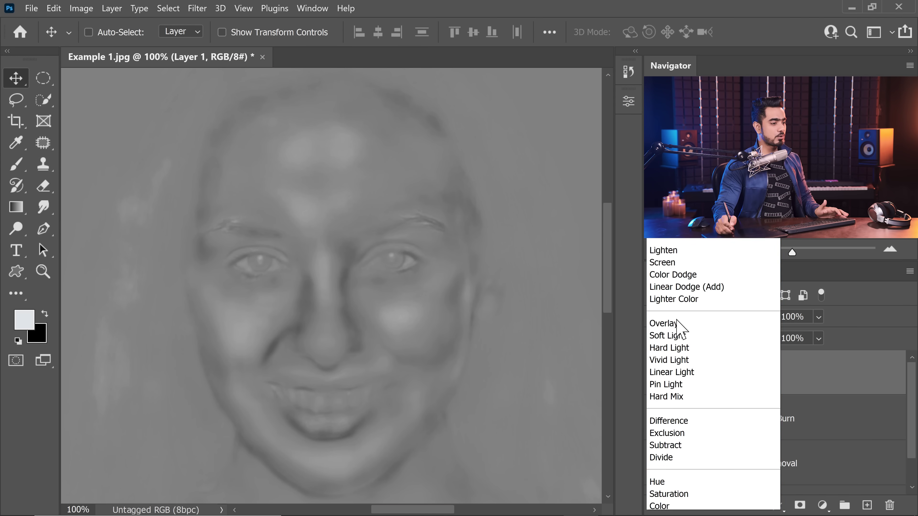
pyautogui.click(677, 317)
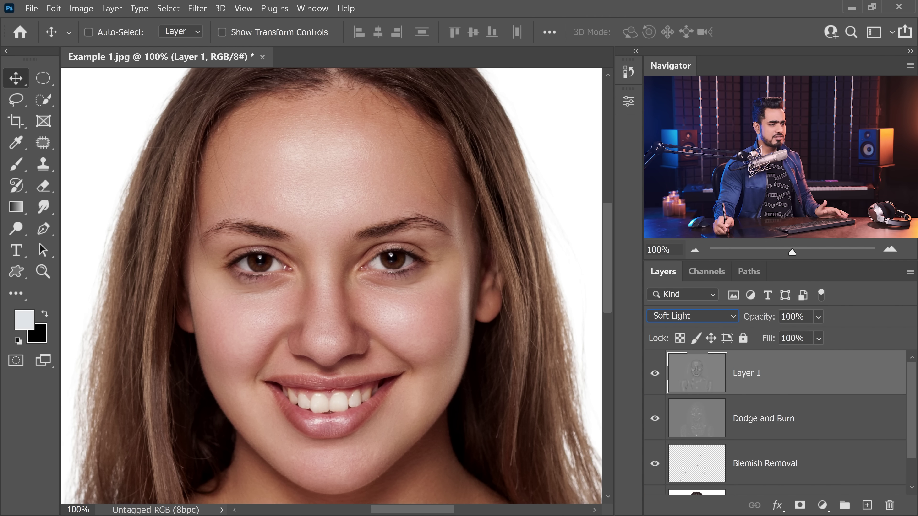
pyautogui.press('Tab')
pyautogui.write('50')
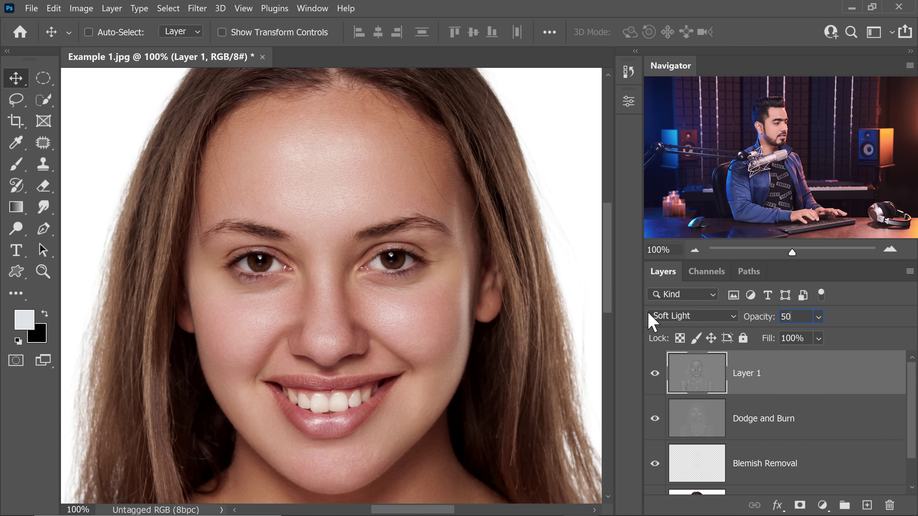
pyautogui.press('Return')
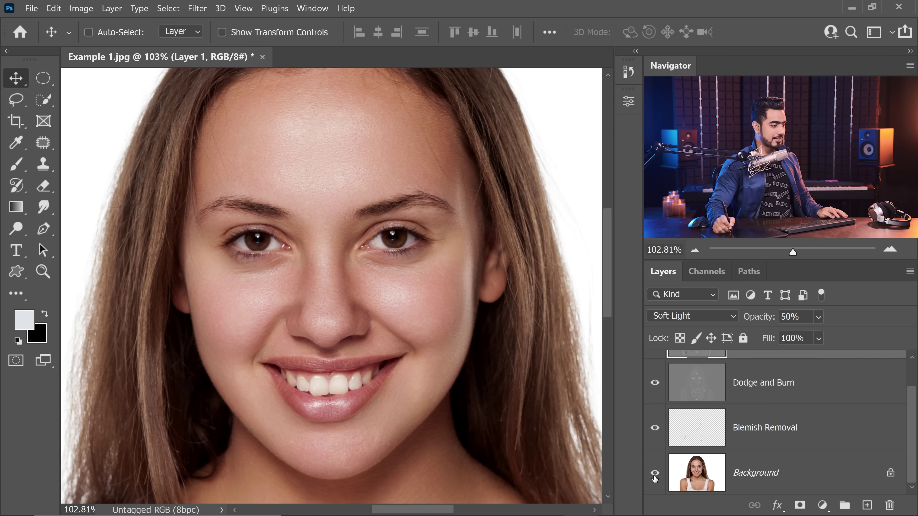
# - Solo the Background layer to view the original photo, then restore all retouching layers
pyautogui.keyDown('alt'); pyautogui.click(654, 475); pyautogui.keyUp('alt')
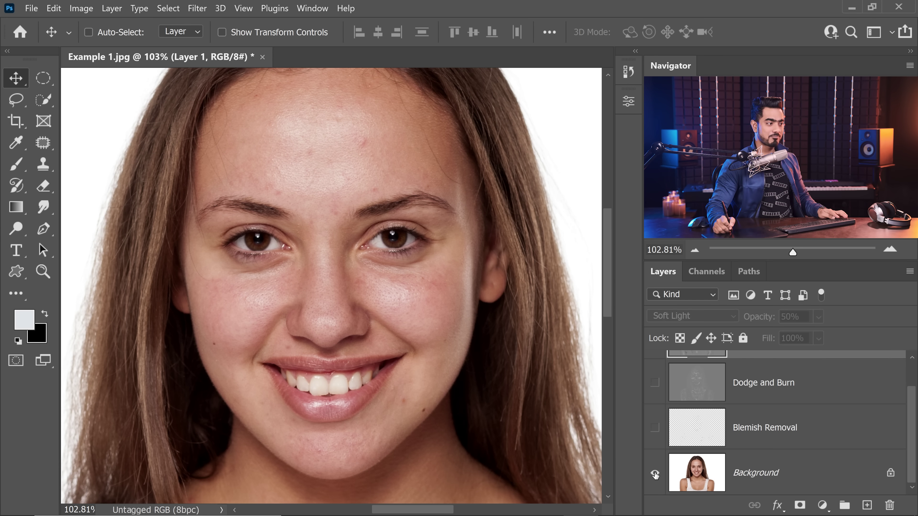
pyautogui.keyDown('alt'); pyautogui.click(655, 474); pyautogui.keyUp('alt')
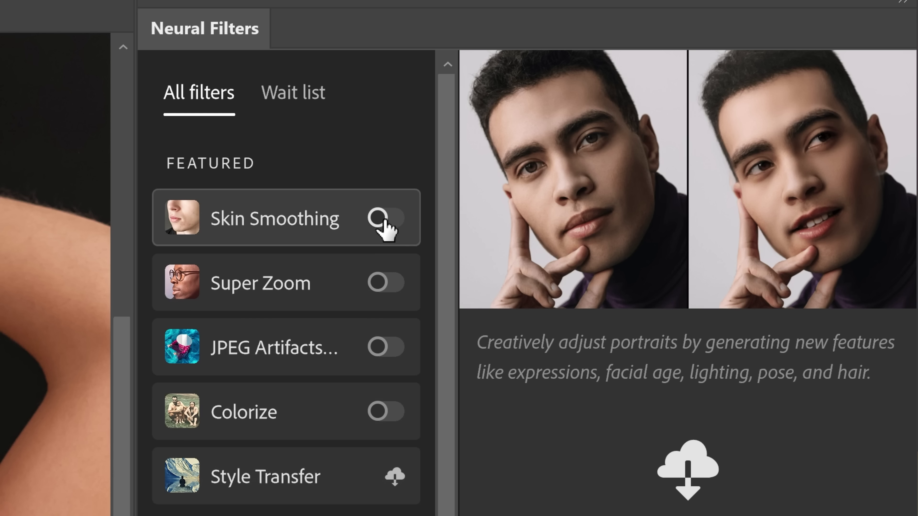
# - Turn on the Skin Smoothing neural filter and bring up the Skin AI settings
pyautogui.click(651, 160)
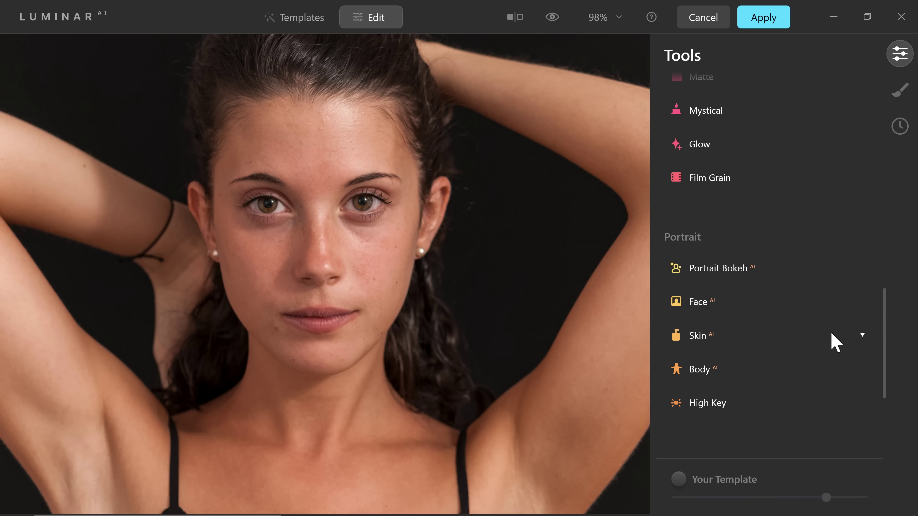
pyautogui.click(830, 334)
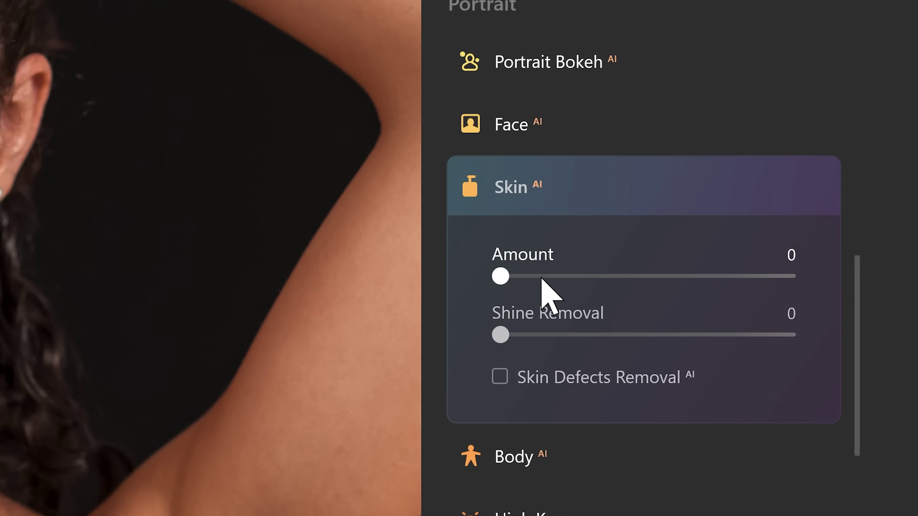
# - Set Skin AI Amount to 50 and Shine Removal to 23, and enable Skin Defects Removal
pyautogui.moveTo(692, 296); pyautogui.dragTo(755, 296)
pyautogui.moveTo(596, 280); pyautogui.dragTo(627, 280)
pyautogui.moveTo(469, 336); pyautogui.dragTo(623, 336)
pyautogui.click(468, 382)
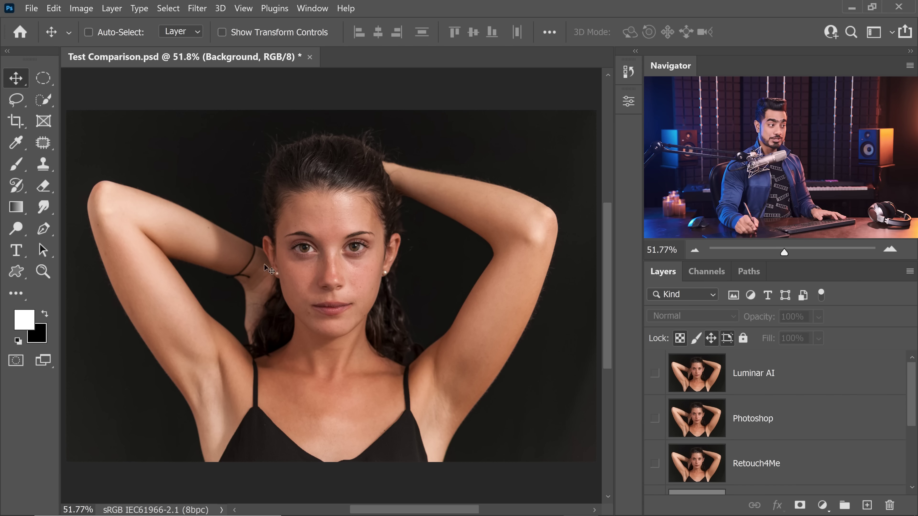
# - Delete the Dodge & Burn and Blemishes layers together, then zoom in around the eyes
pyautogui.moveTo(912, 409); pyautogui.dragTo(911, 466)
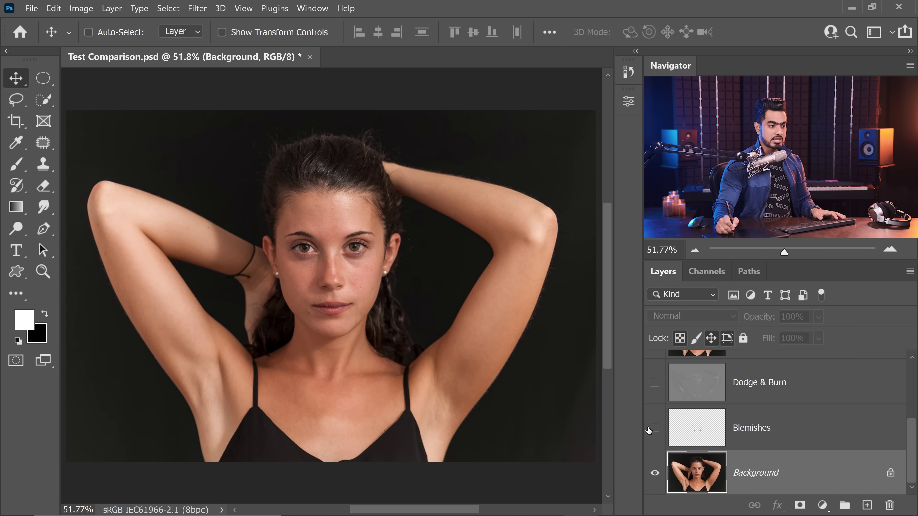
pyautogui.click(790, 393)
pyautogui.keyDown('shift'); pyautogui.click(839, 416); pyautogui.keyUp('shift')
pyautogui.moveTo(840, 416); pyautogui.dragTo(890, 505)
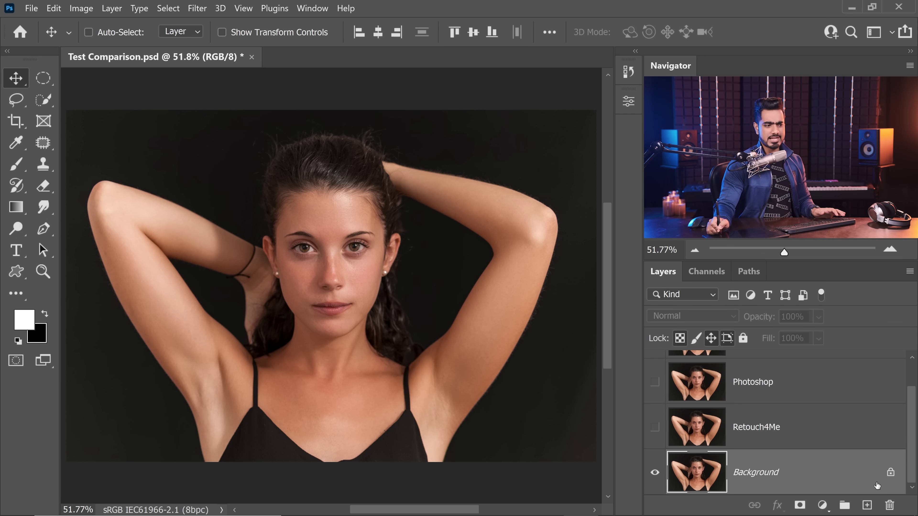
pyautogui.scroll(1, 916, 379)
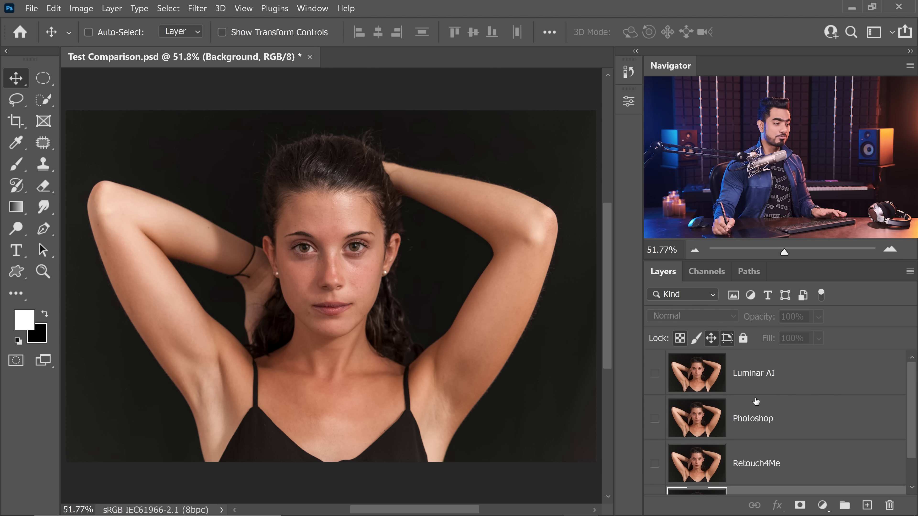
pyautogui.hotkey('ctrl', 'space')
pyautogui.moveTo(342, 260); pyautogui.dragTo(368, 258)
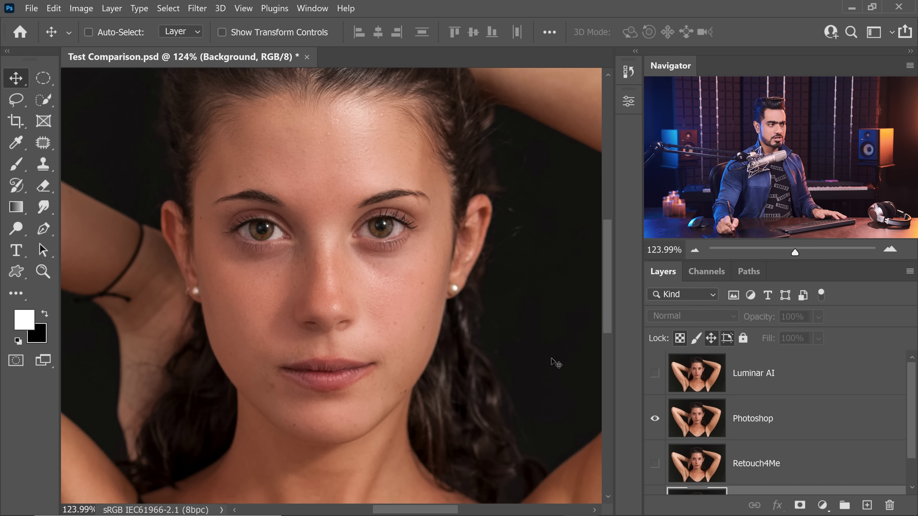
# - Zoom into the under-eye skin, then fit the whole image and recentre on the face
pyautogui.moveTo(379, 263); pyautogui.dragTo(404, 262)
pyautogui.hscroll(2, 419, 282)
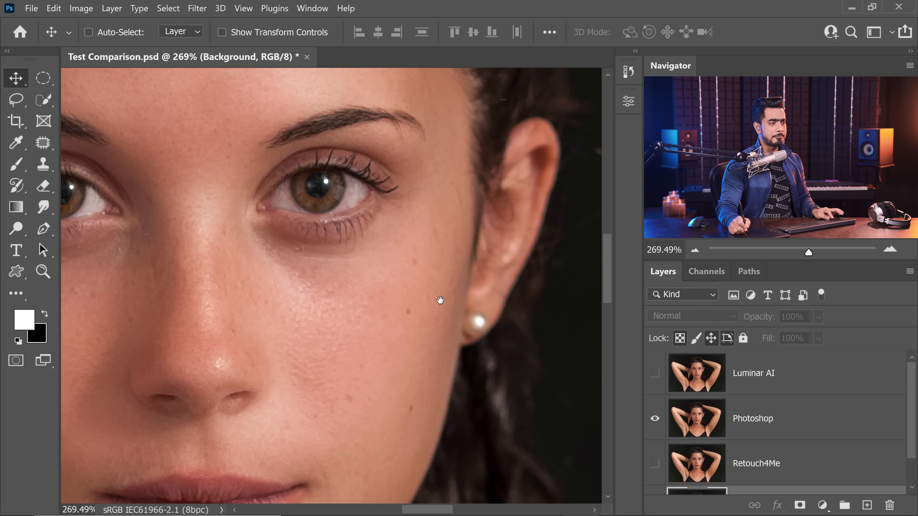
pyautogui.hotkey('ctrl', '0')
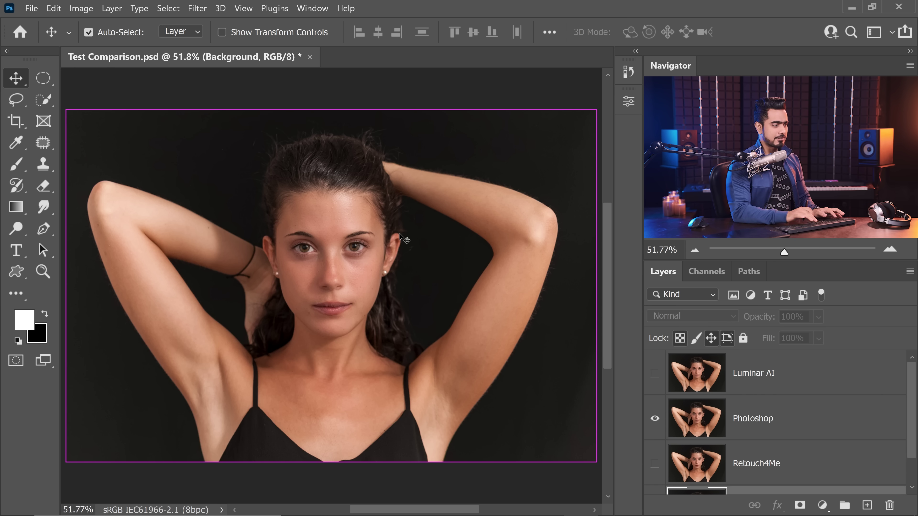
pyautogui.scroll(4, 157, 266)
pyautogui.moveTo(497, 356); pyautogui.dragTo(420, 321)
pyautogui.scroll(3, 415, 391)
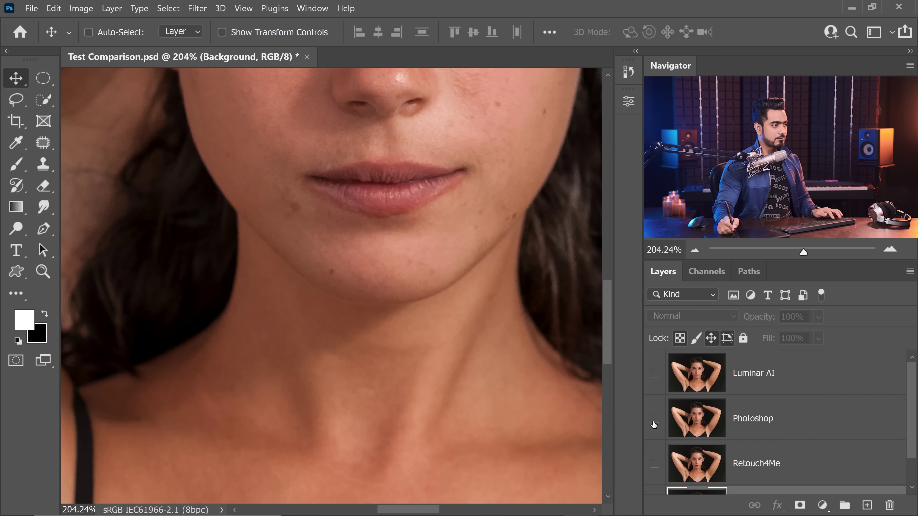
# - Inspect the forehead and cheek near the earring, toggling the Photoshop retouch layer off and on
pyautogui.moveTo(402, 152); pyautogui.dragTo(416, 289)
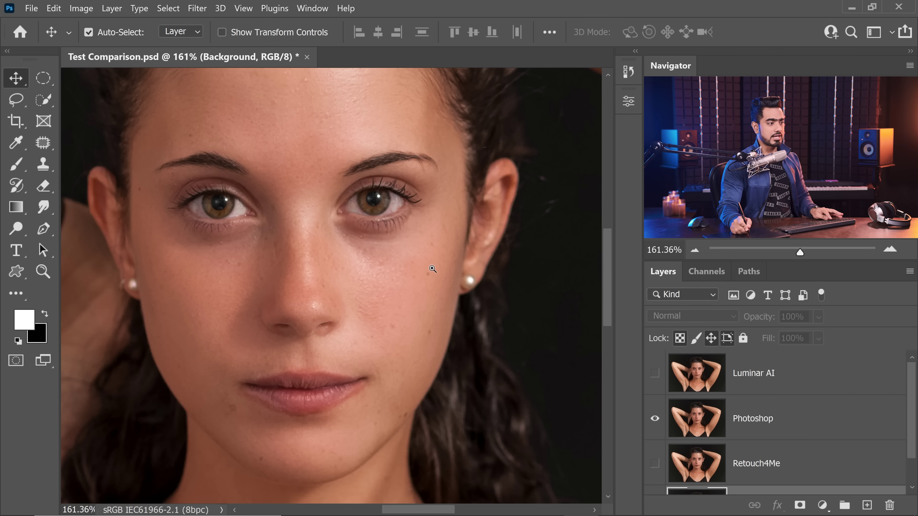
pyautogui.moveTo(433, 268); pyautogui.dragTo(412, 258)
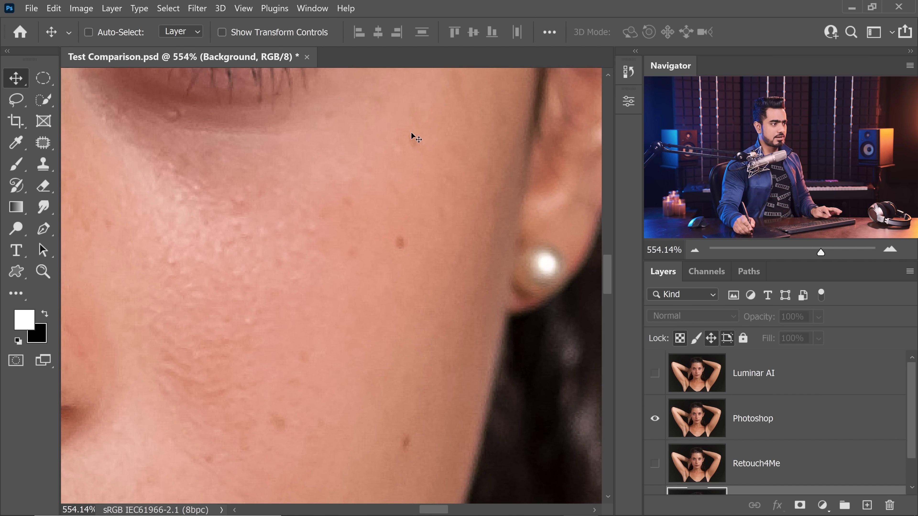
pyautogui.click(655, 419)
pyautogui.click(654, 420)
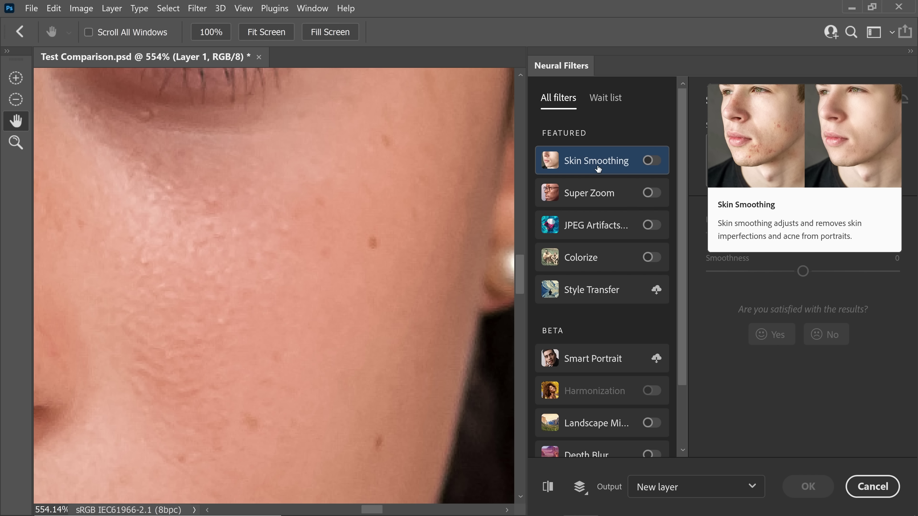
# - Cancel out of Neural Filters without applying anything
pyautogui.click(880, 497)
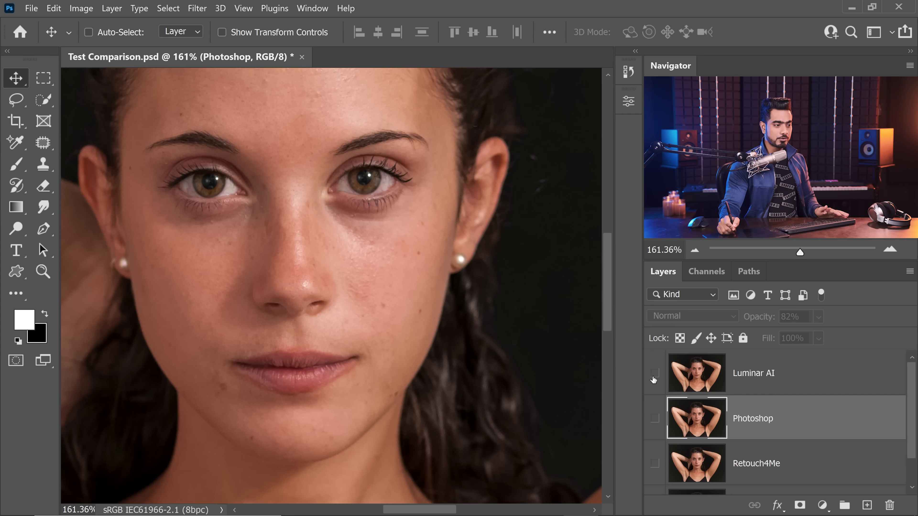
# - Select the Luminar AI layer and toggle its visibility while zoomed into the cheek skin
pyautogui.moveTo(251, 241); pyautogui.dragTo(287, 250)
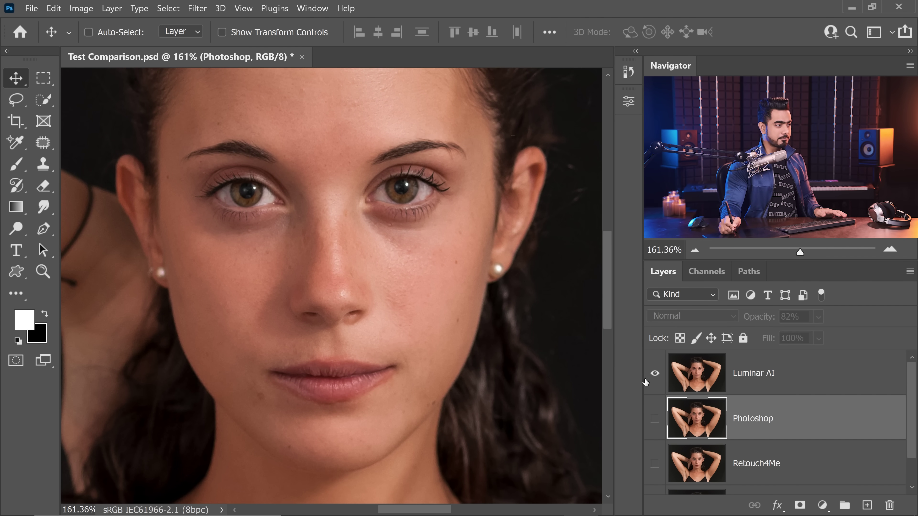
pyautogui.click(746, 377)
pyautogui.click(654, 373)
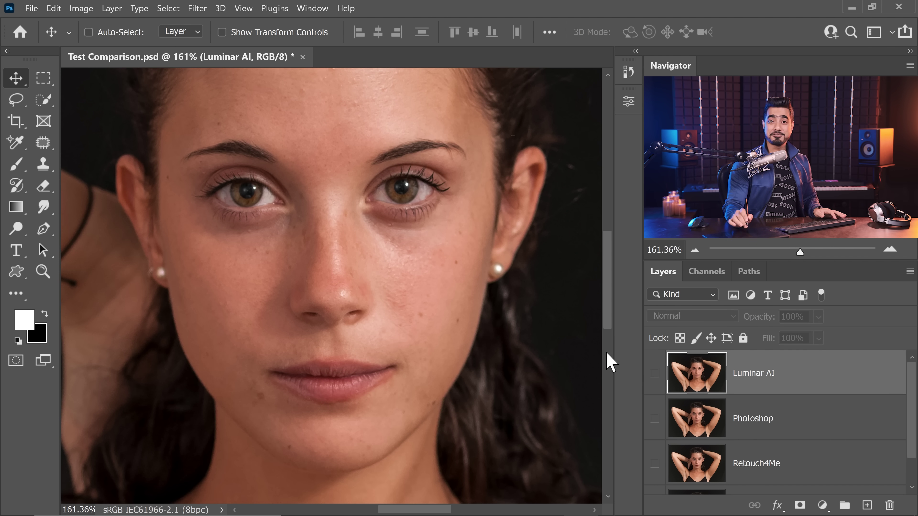
pyautogui.click(428, 315)
pyautogui.click(655, 373)
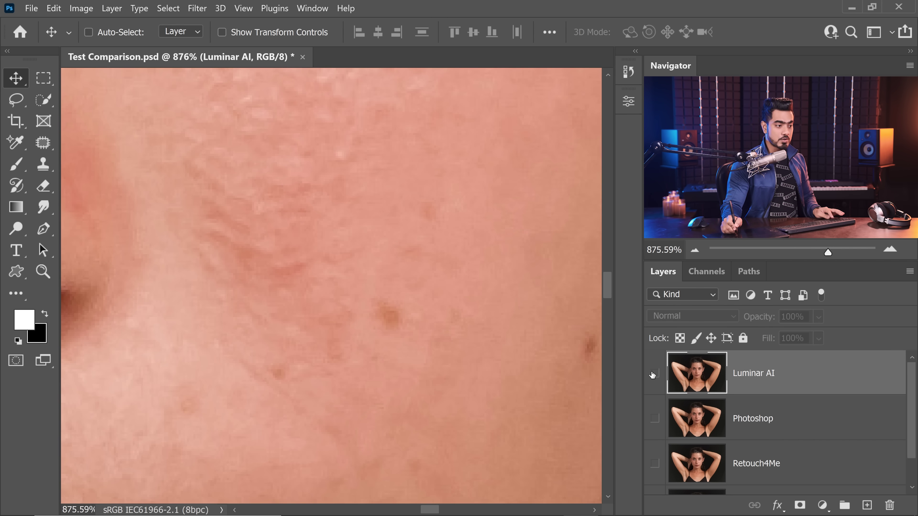
pyautogui.click(655, 373)
pyautogui.click(654, 373)
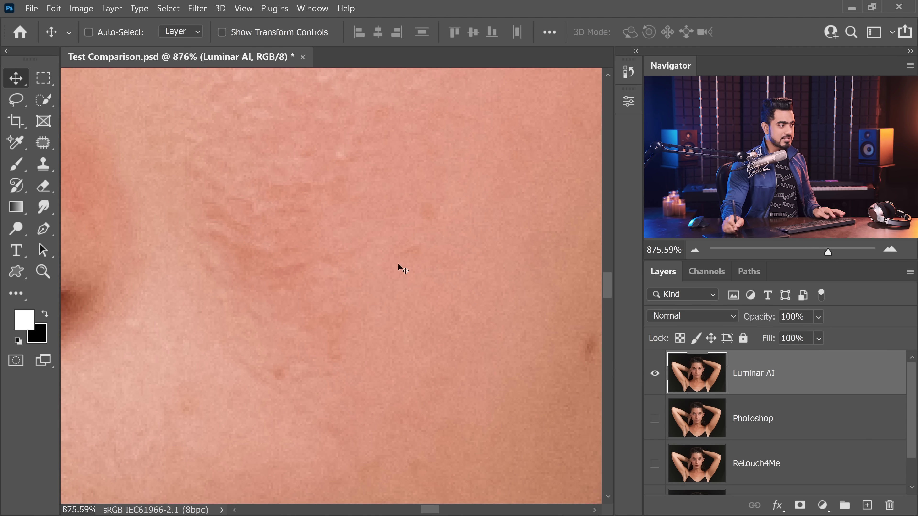
# - Zoom back out to the upper body and toggle the Luminar AI layer again to compare
pyautogui.moveTo(400, 267); pyautogui.dragTo(359, 283)
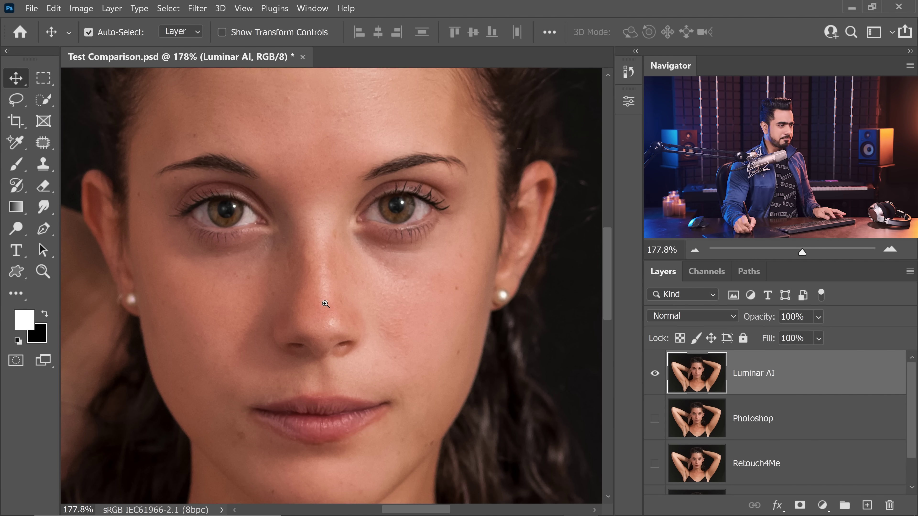
pyautogui.moveTo(326, 304)
pyautogui.mouseDown()
pyautogui.moveTo(297, 328)
pyautogui.moveTo(323, 308)
pyautogui.mouseUp()
pyautogui.moveTo(188, 307); pyautogui.dragTo(278, 250)
pyautogui.click(650, 376)
pyautogui.click(650, 375)
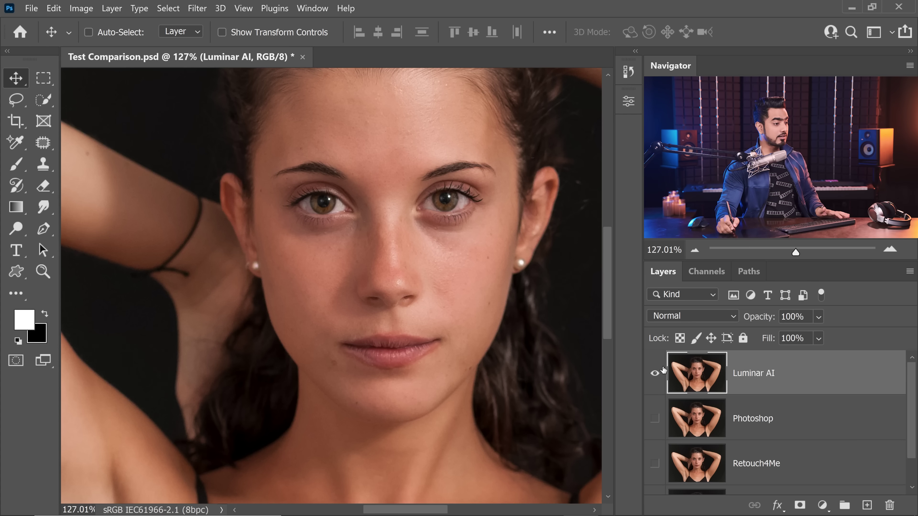
# - Hide the Luminar AI layer, zoom into the cheek, and toggle the Retouch4Me layer on to compare
pyautogui.click(655, 373)
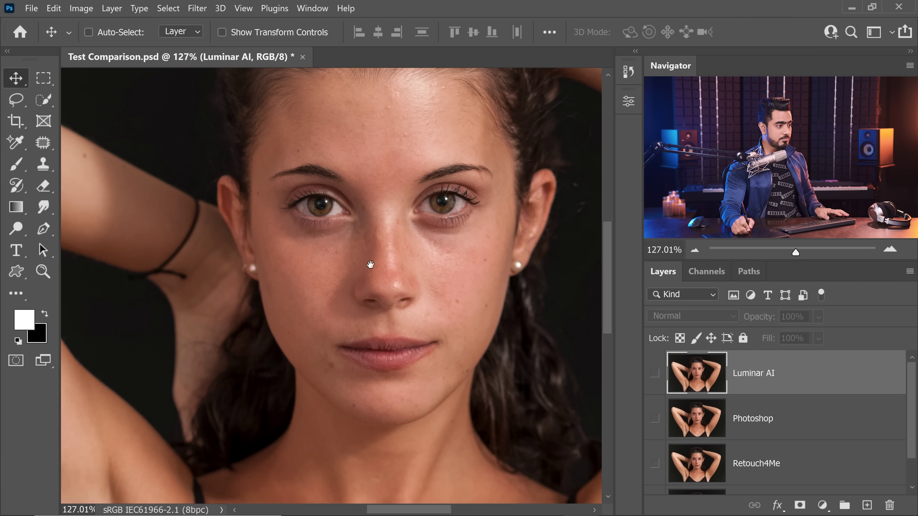
pyautogui.scroll(2, 397, 276)
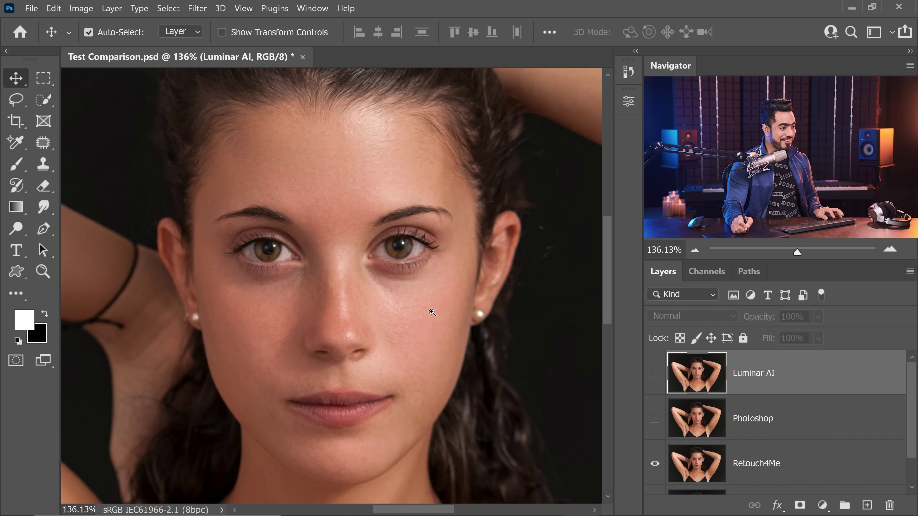
pyautogui.moveTo(432, 312); pyautogui.dragTo(405, 272)
pyautogui.scroll(-2, 452, 325)
pyautogui.scroll(3, 469, 318)
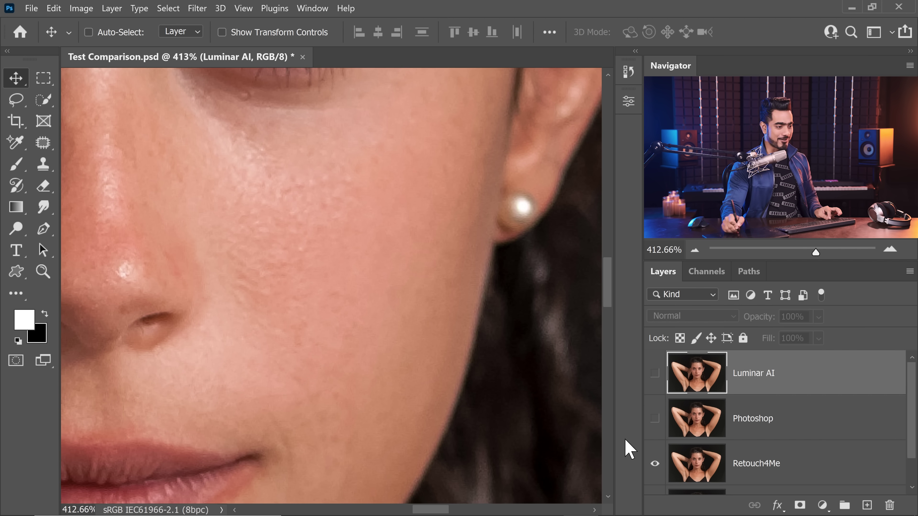
pyautogui.click(655, 463)
pyautogui.click(655, 463)
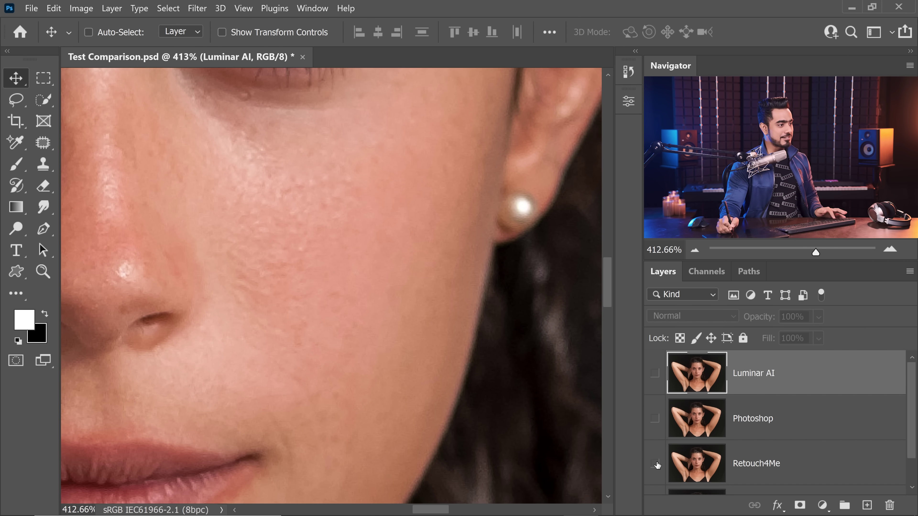
pyautogui.click(655, 463)
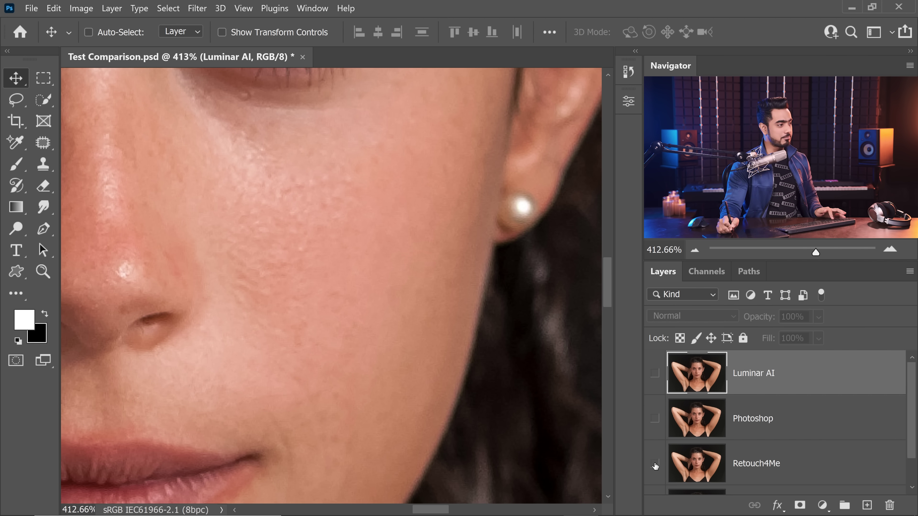
pyautogui.click(655, 464)
# - Inspect the Retouch4Me retouch along the arm, the neck and around the nose
pyautogui.scroll(-5, 266, 219)
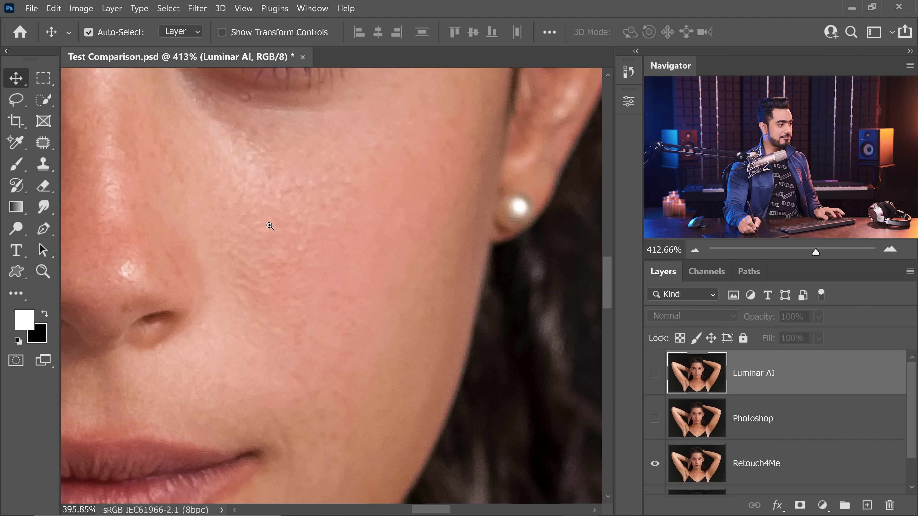
pyautogui.scroll(-5, 283, 292)
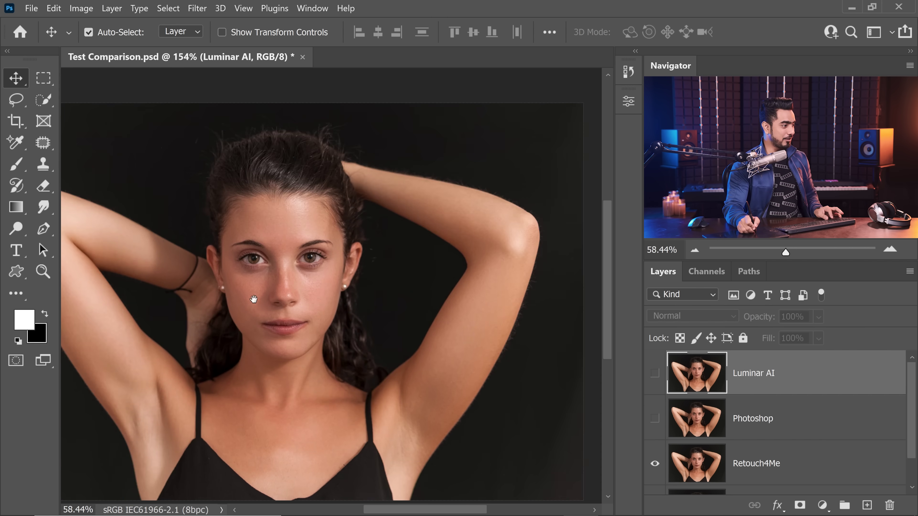
pyautogui.scroll(6, 281, 293)
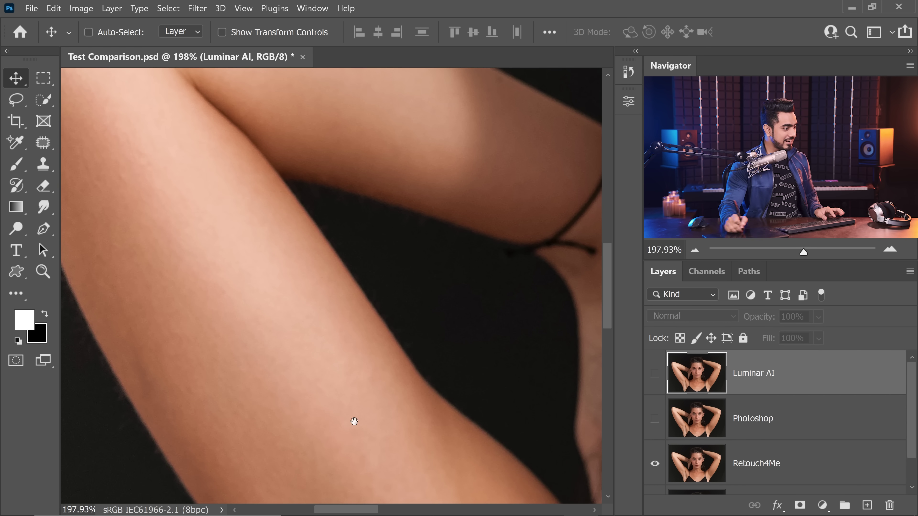
pyautogui.moveTo(353, 421); pyautogui.dragTo(327, 270)
pyautogui.scroll(1, 254, 184)
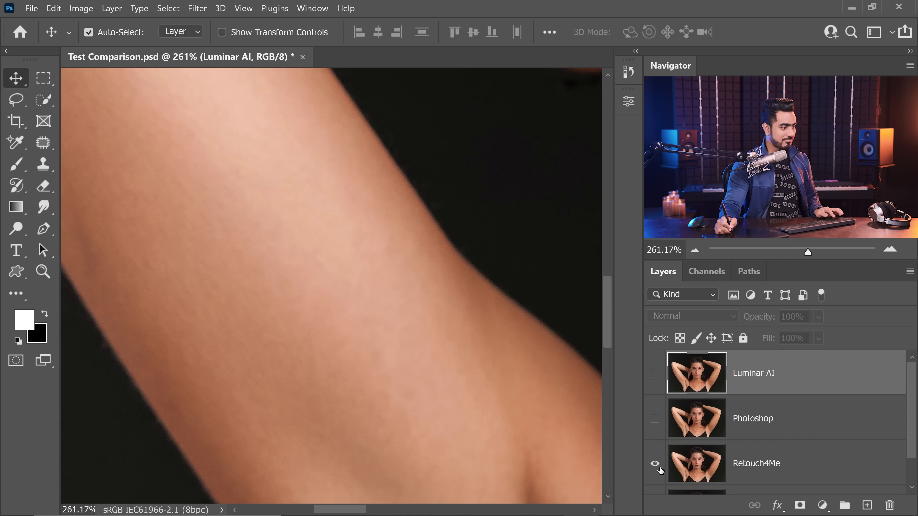
pyautogui.moveTo(362, 444); pyautogui.dragTo(366, 354)
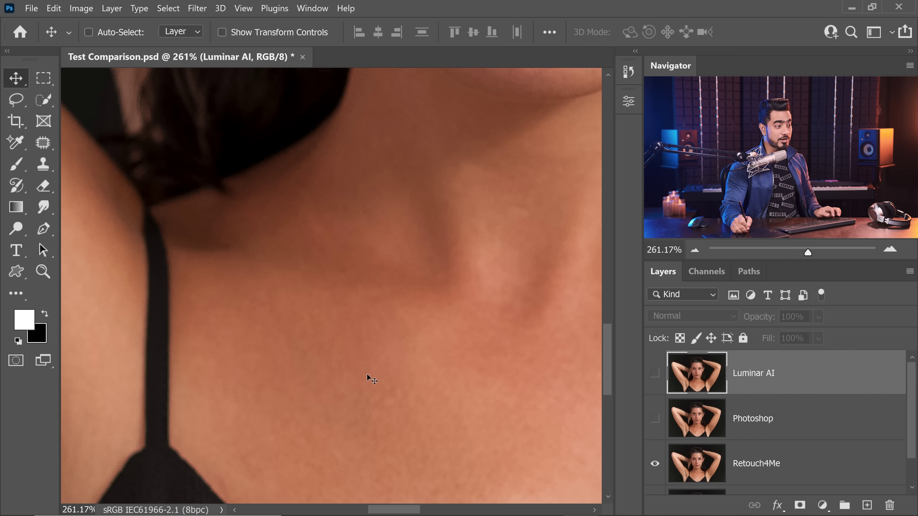
pyautogui.scroll(-5, 516, 190)
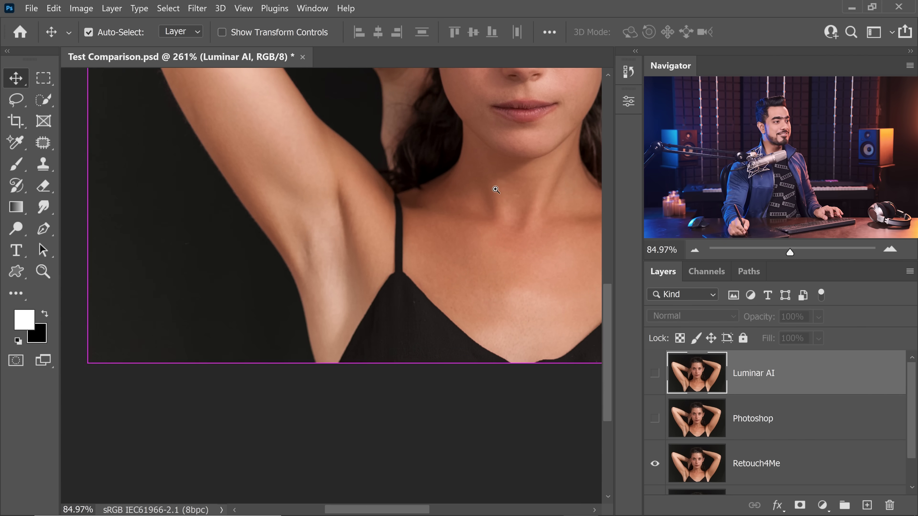
pyautogui.scroll(5, 383, 344)
pyautogui.moveTo(373, 255); pyautogui.dragTo(417, 254)
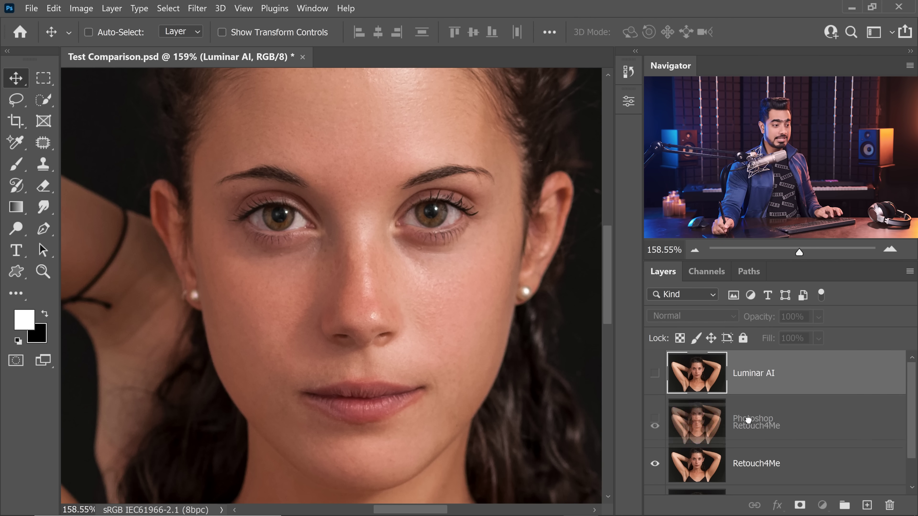
# - Move the Retouch4Me layer to the top of the stack and toggle it on and off to compare
pyautogui.moveTo(777, 432); pyautogui.dragTo(752, 352)
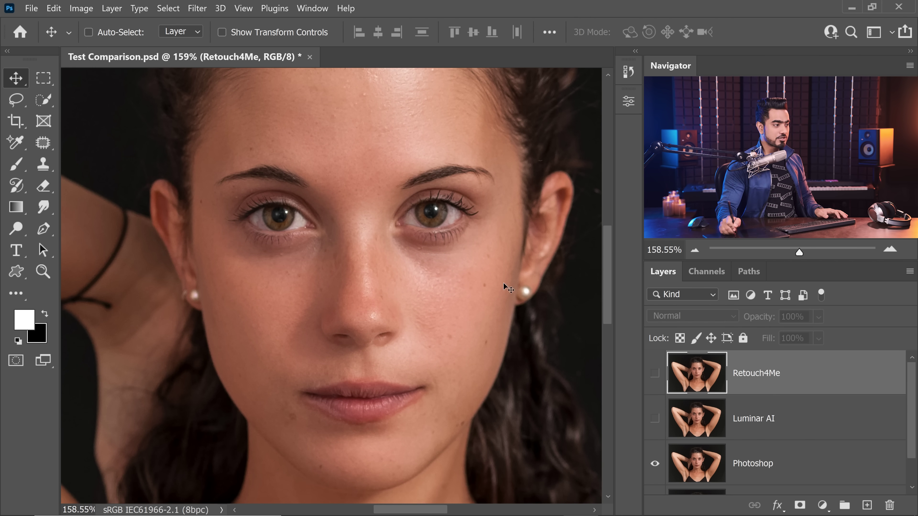
pyautogui.scroll(3, 507, 288)
pyautogui.scroll(-4, 394, 230)
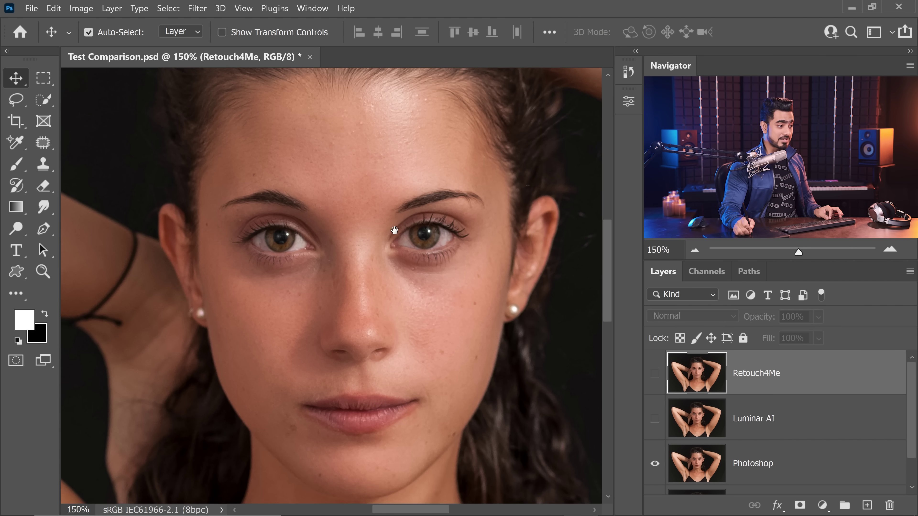
pyautogui.click(655, 374)
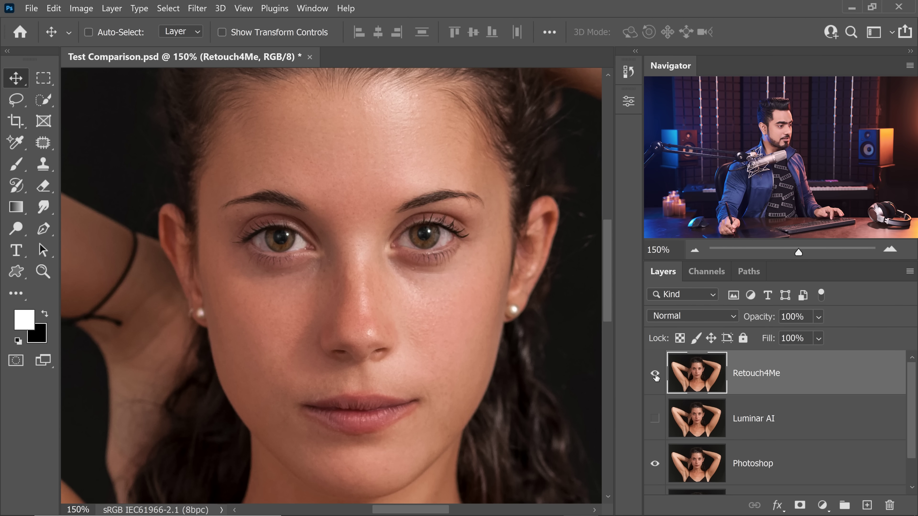
pyautogui.click(655, 374)
pyautogui.click(655, 374)
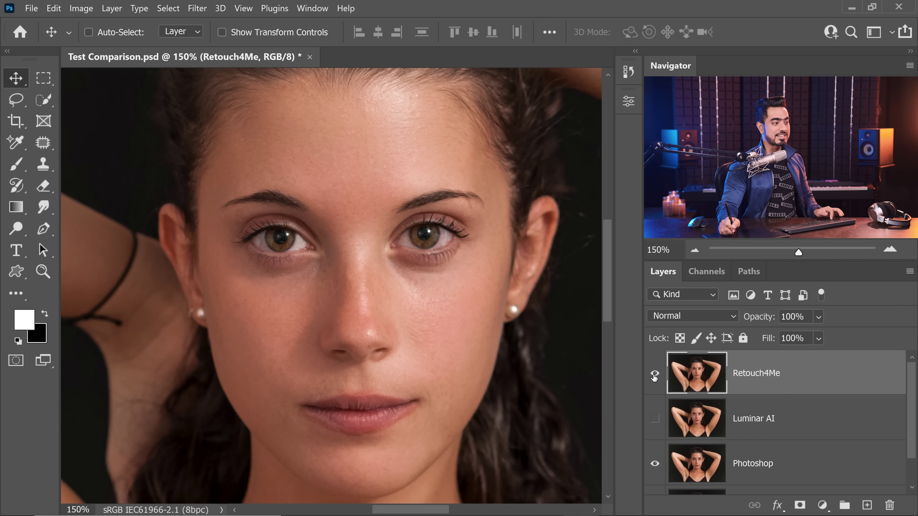
pyautogui.click(655, 374)
# - Zoom in on the nose to compare Retouch4Me's skin smoothing, then zoom out and hide it
pyautogui.moveTo(369, 310); pyautogui.dragTo(396, 308)
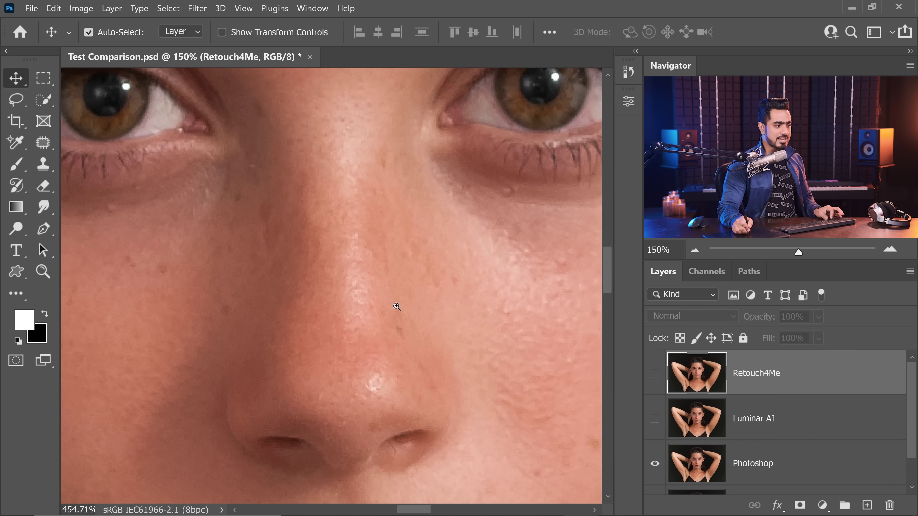
pyautogui.click(651, 375)
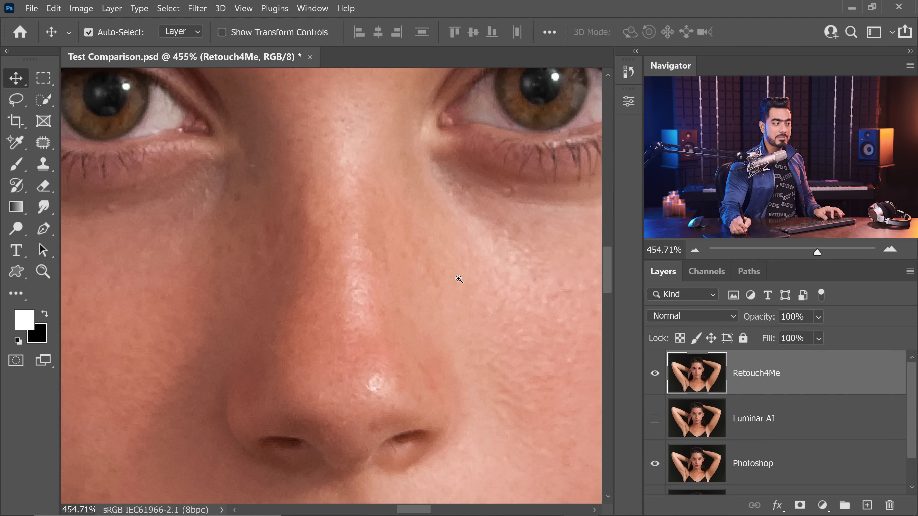
pyautogui.scroll(-5, 459, 279)
pyautogui.moveTo(496, 307); pyautogui.dragTo(447, 259)
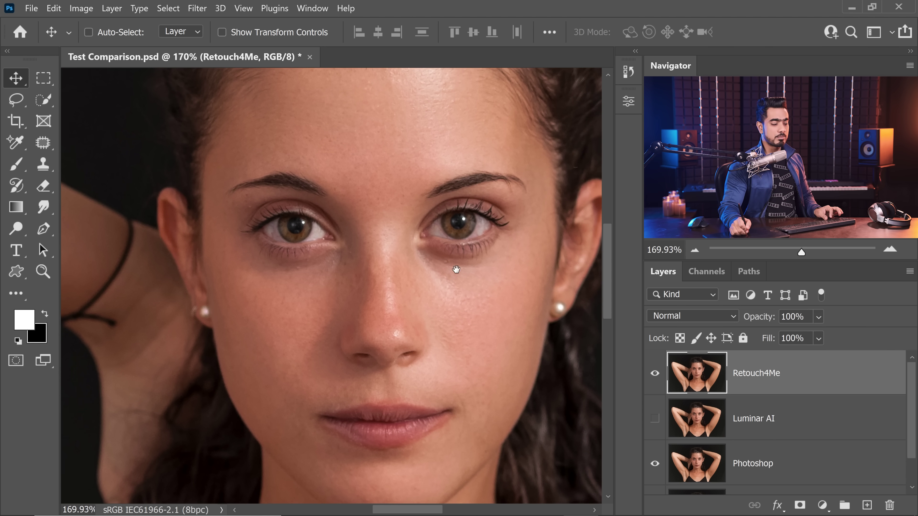
pyautogui.scroll(-2, 447, 259)
pyautogui.click(654, 374)
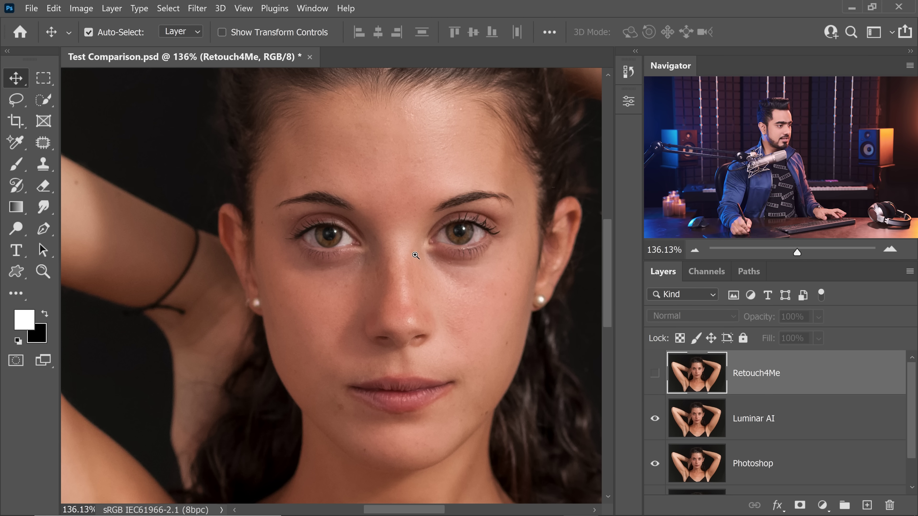
# - Toggle Retouch4Me on and off, fit the whole portrait with Ctrl+0, and leave Retouch4Me hidden
pyautogui.scroll(1, 415, 255)
pyautogui.click(653, 381)
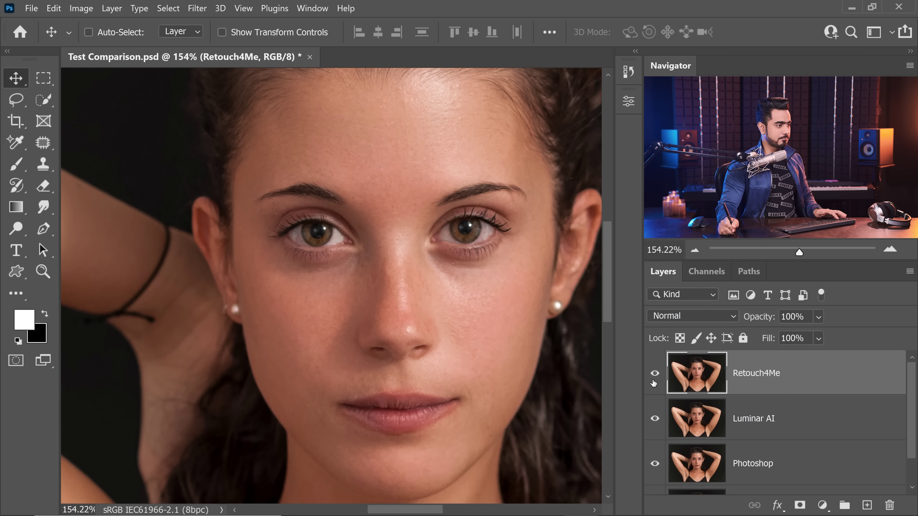
pyautogui.click(654, 382)
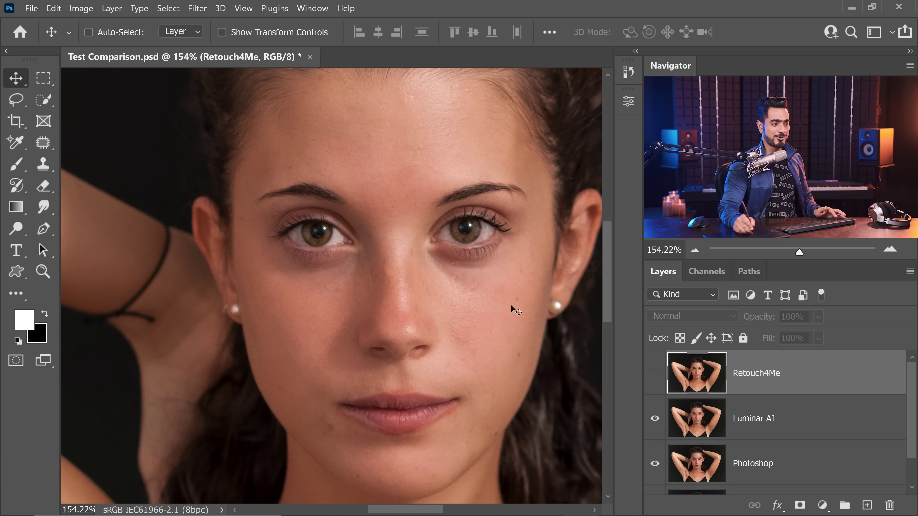
pyautogui.click(655, 377)
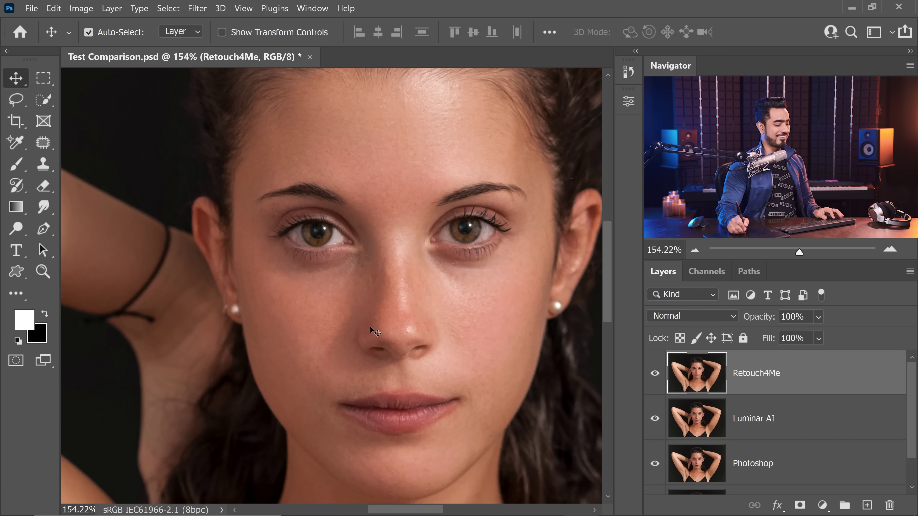
pyautogui.hotkey('ctrl', '0')
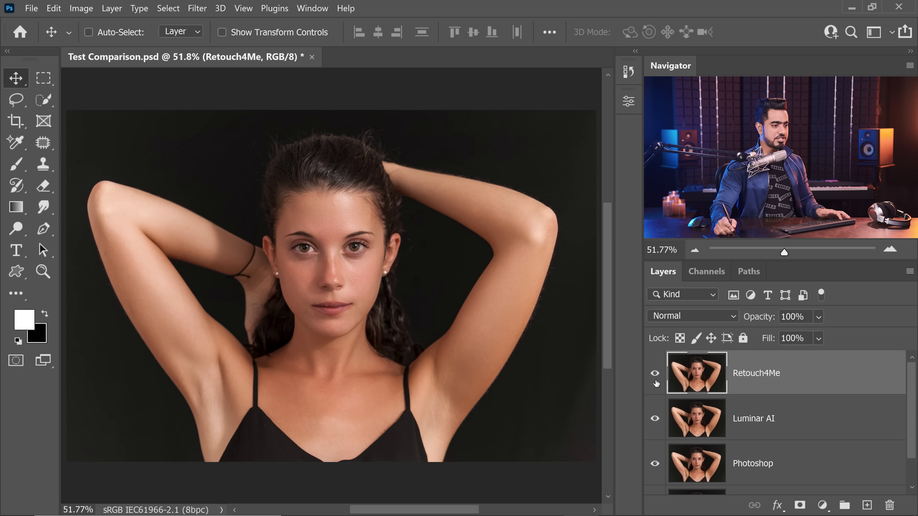
pyautogui.moveTo(656, 383); pyautogui.dragTo(691, 480)
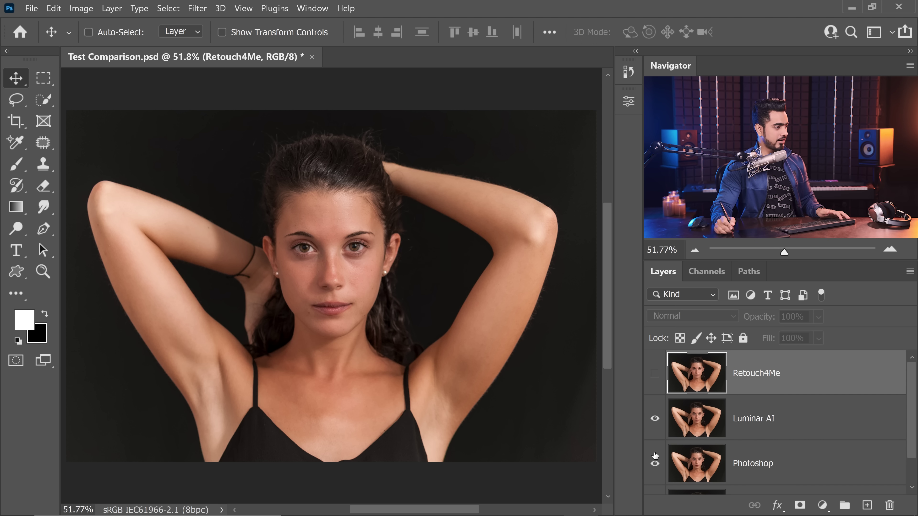
# - Show the Retouch4Me layer again
pyautogui.click(654, 374)
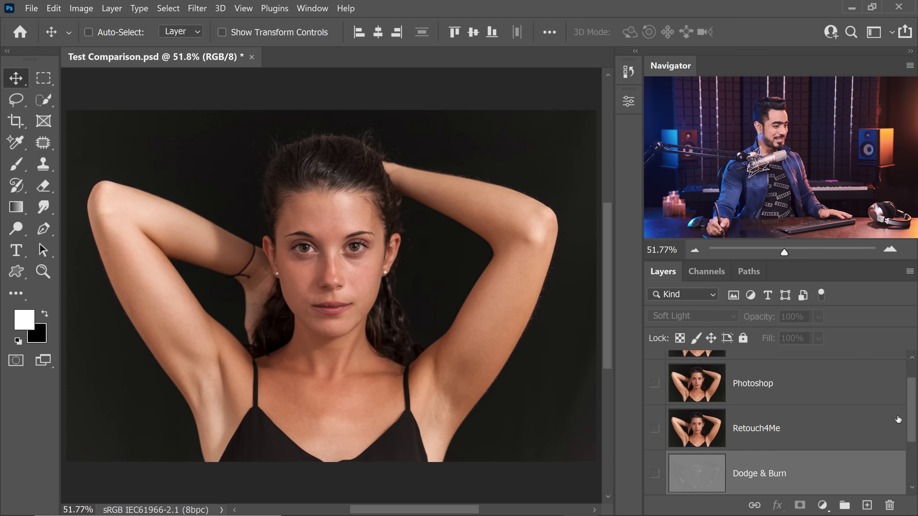
# - Scroll the Layers panel and make the Dodge & Burn layer visible
pyautogui.moveTo(911, 430); pyautogui.dragTo(914, 476)
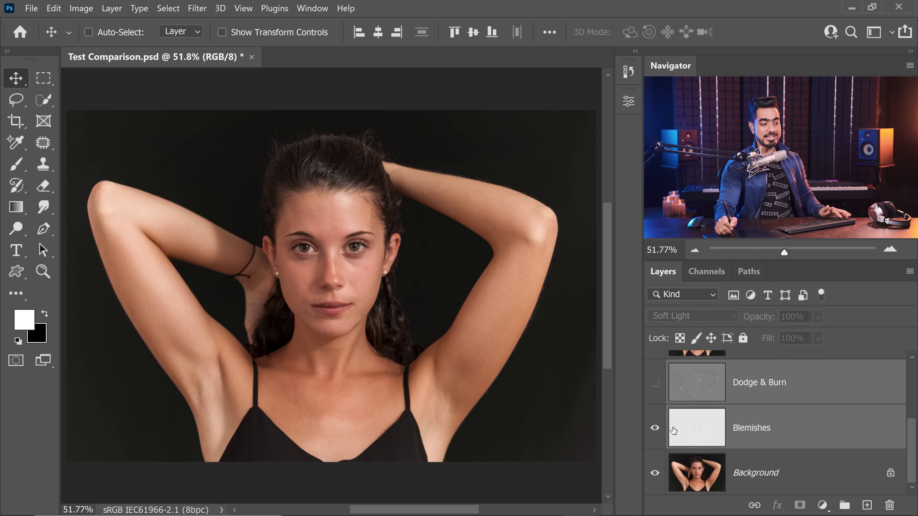
pyautogui.click(655, 383)
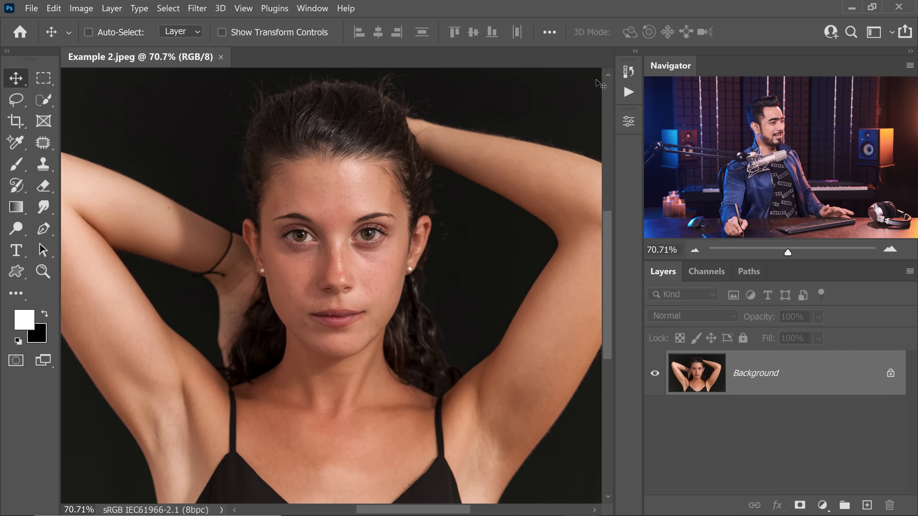
# - Select Retouch4Me's Skin Full Treatment in the Actions panel and play it on the portrait
pyautogui.click(628, 93)
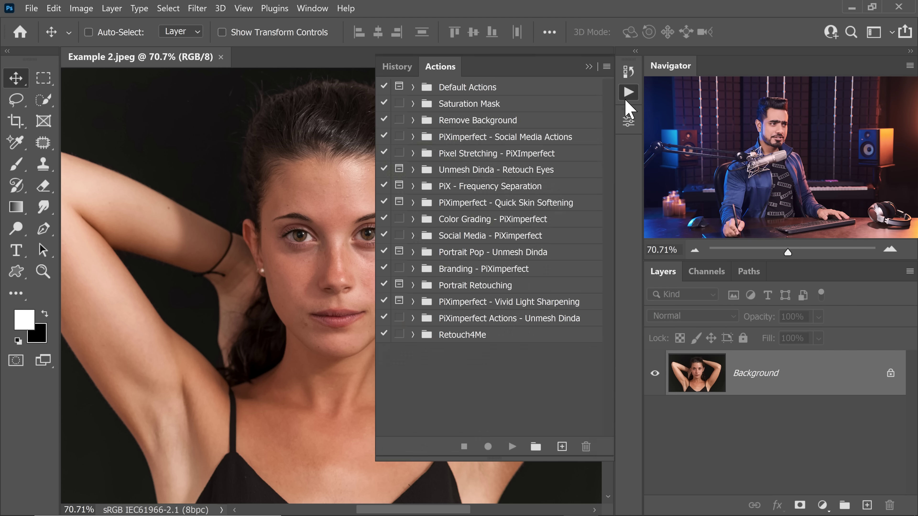
pyautogui.click(312, 8)
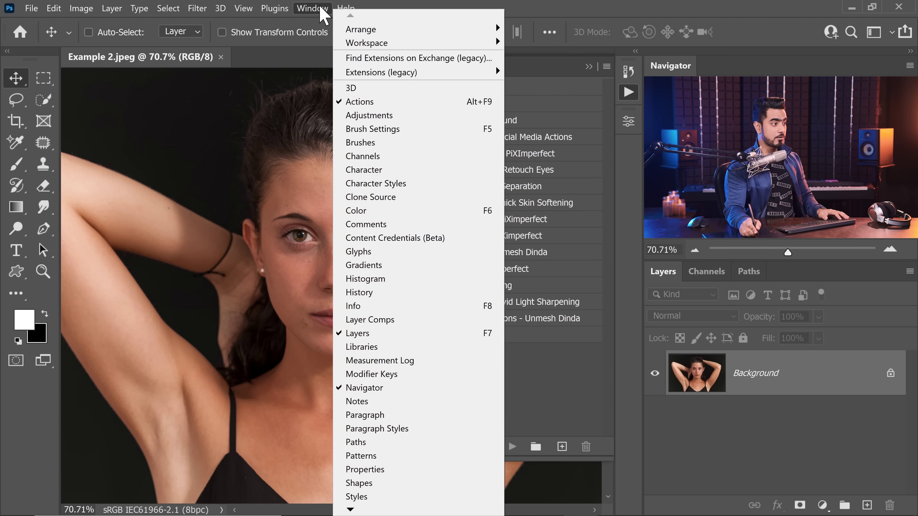
pyautogui.click(564, 362)
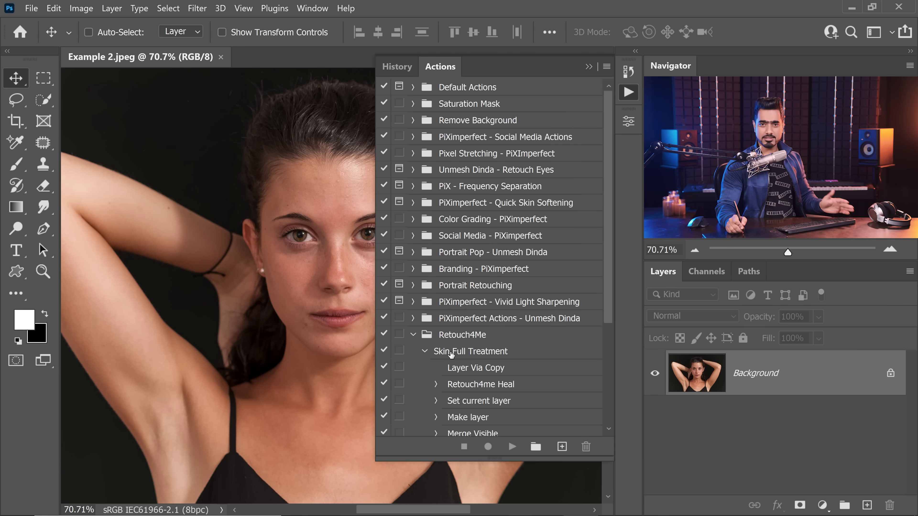
pyautogui.click(425, 352)
pyautogui.click(466, 353)
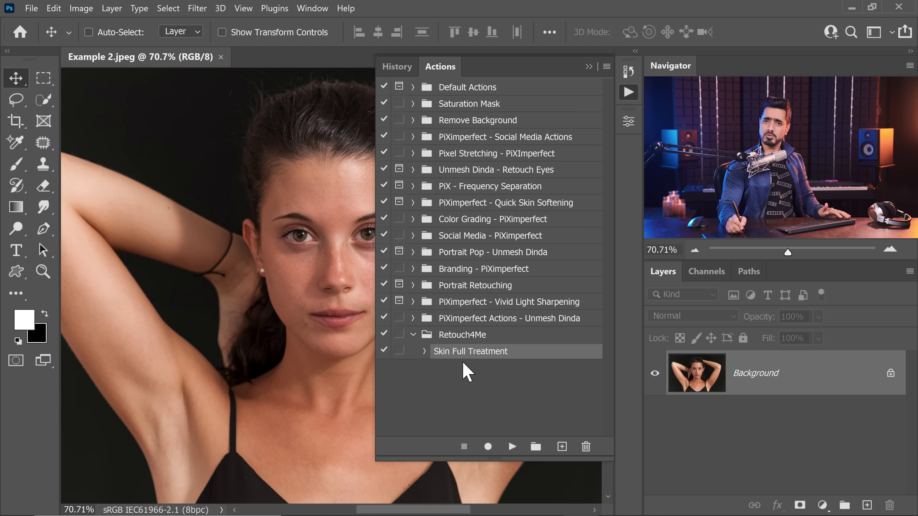
pyautogui.click(511, 447)
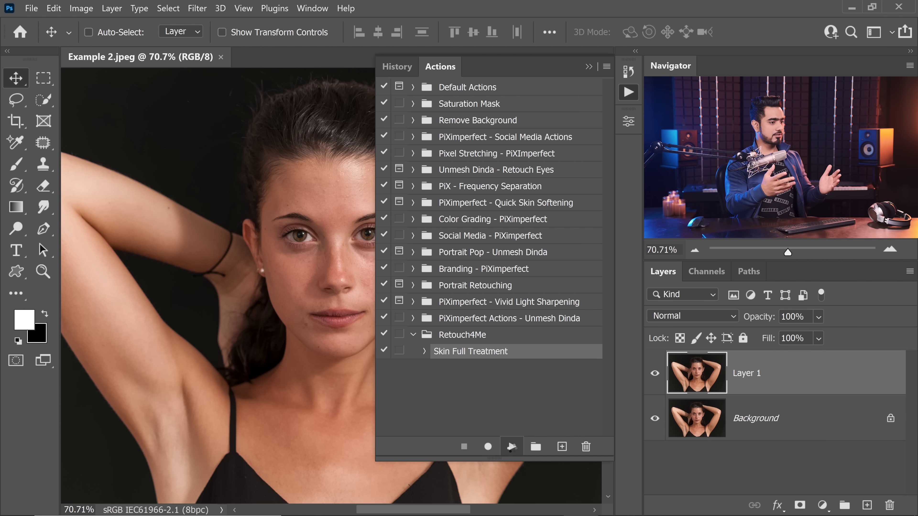
# - Confirm the running Skin Full Treatment step, then close the Actions panel once it finishes
pyautogui.click(513, 447)
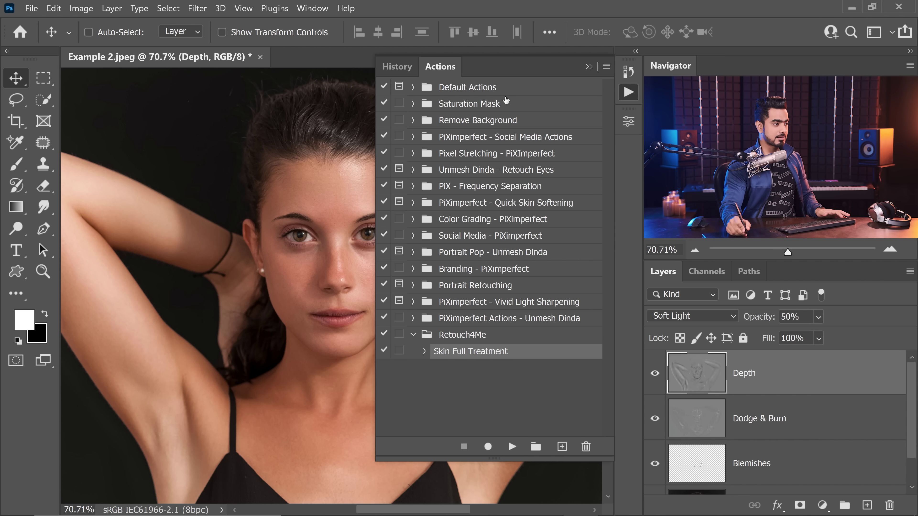
pyautogui.click(589, 67)
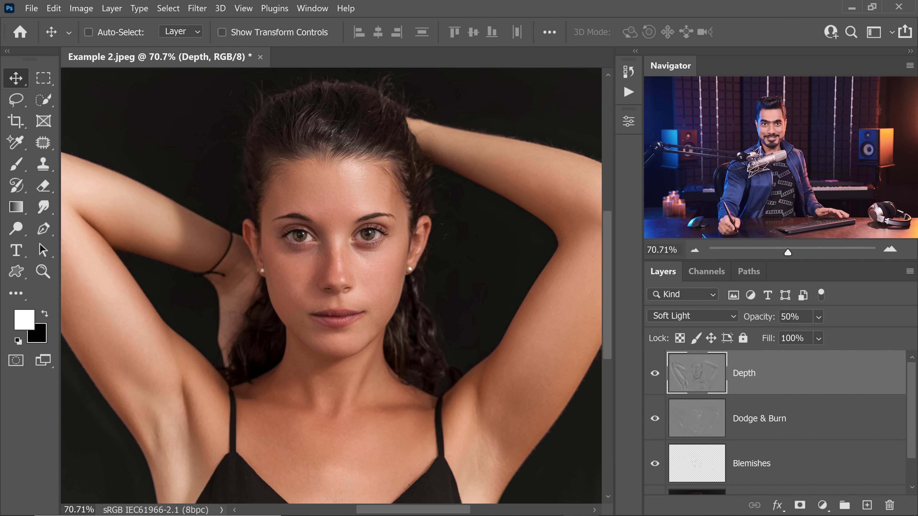
# - Compare the automatic retouch with the original Background alone, then toggle the Depth layer to judge it
pyautogui.scroll(-2, 807, 453)
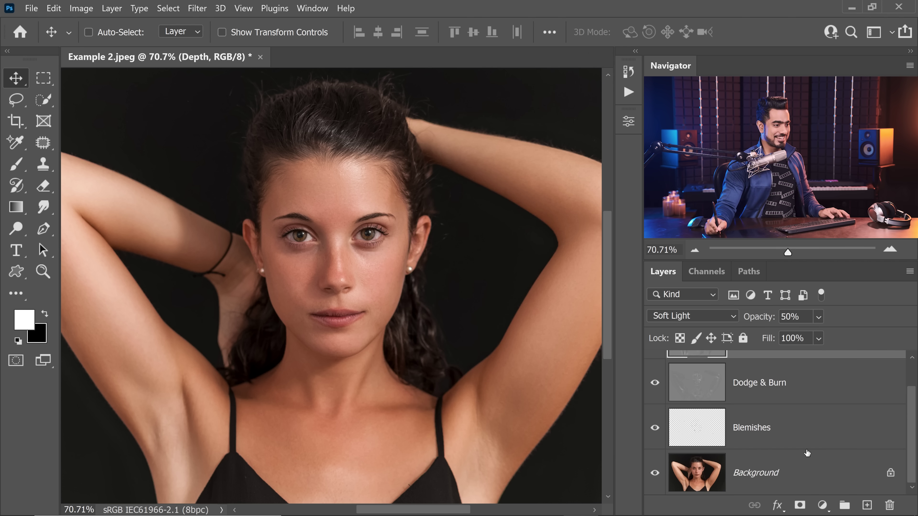
pyautogui.keyDown('alt'); pyautogui.click(655, 474); pyautogui.keyUp('alt')
pyautogui.keyDown('alt'); pyautogui.click(655, 474); pyautogui.keyUp('alt')
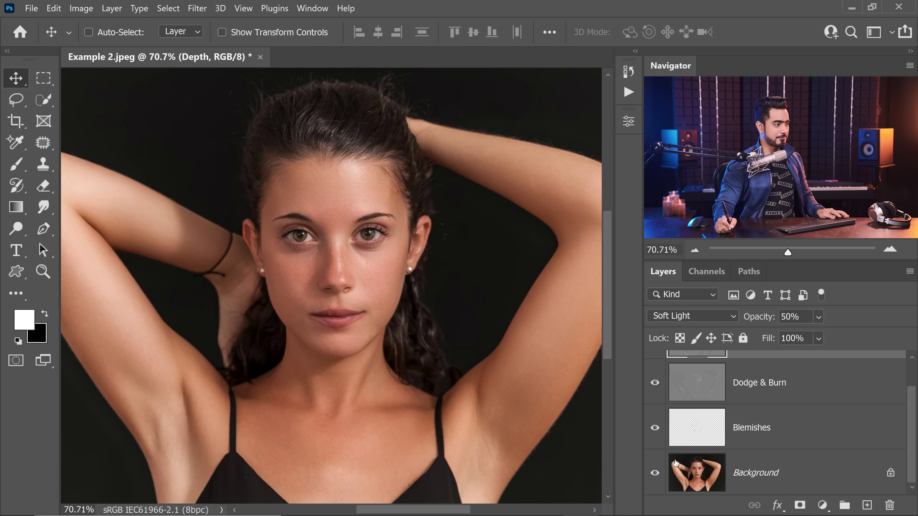
pyautogui.moveTo(913, 425); pyautogui.dragTo(912, 383)
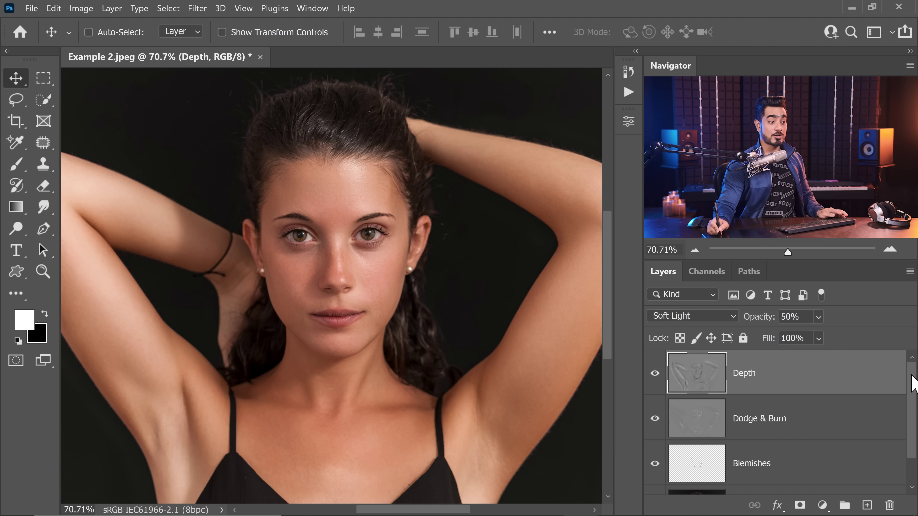
pyautogui.click(654, 376)
pyautogui.click(655, 375)
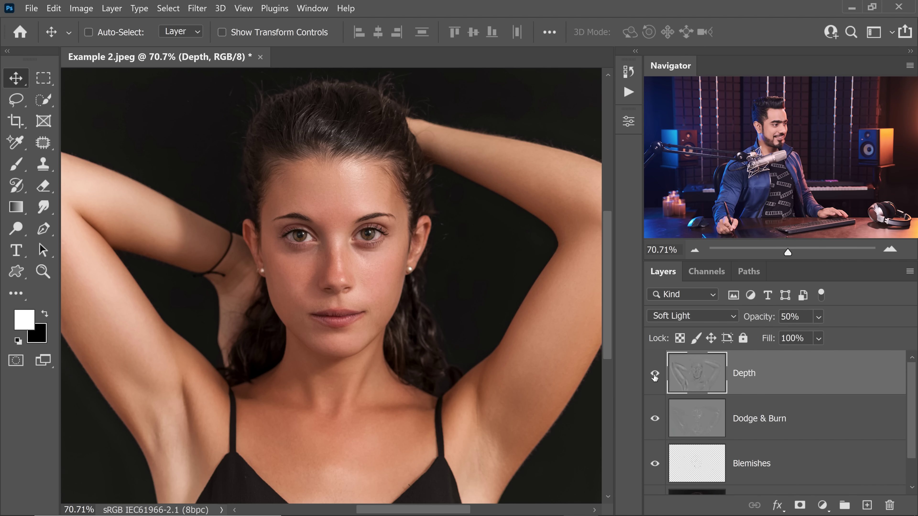
pyautogui.click(654, 376)
pyautogui.click(652, 377)
# - Zoom the face to 100% and compare the original photo against all retouching layers again
pyautogui.moveTo(913, 420); pyautogui.dragTo(911, 443)
pyautogui.click(316, 271)
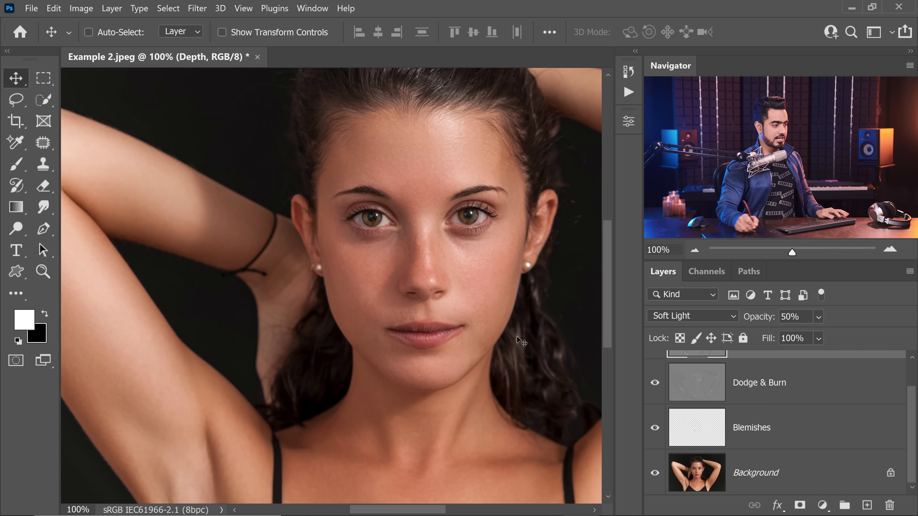
pyautogui.keyDown('alt'); pyautogui.click(654, 474); pyautogui.keyUp('alt')
pyautogui.keyDown('alt'); pyautogui.click(654, 475); pyautogui.keyUp('alt')
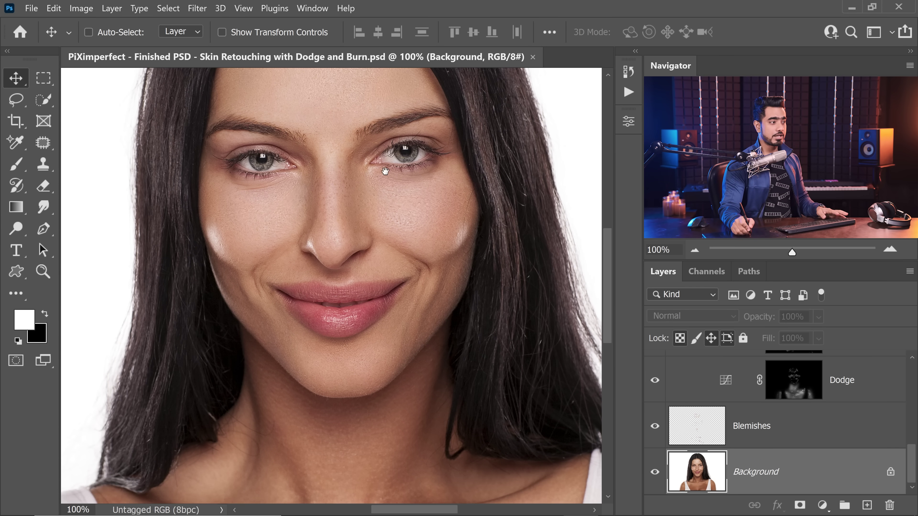
pyautogui.moveTo(389, 166); pyautogui.dragTo(364, 233)
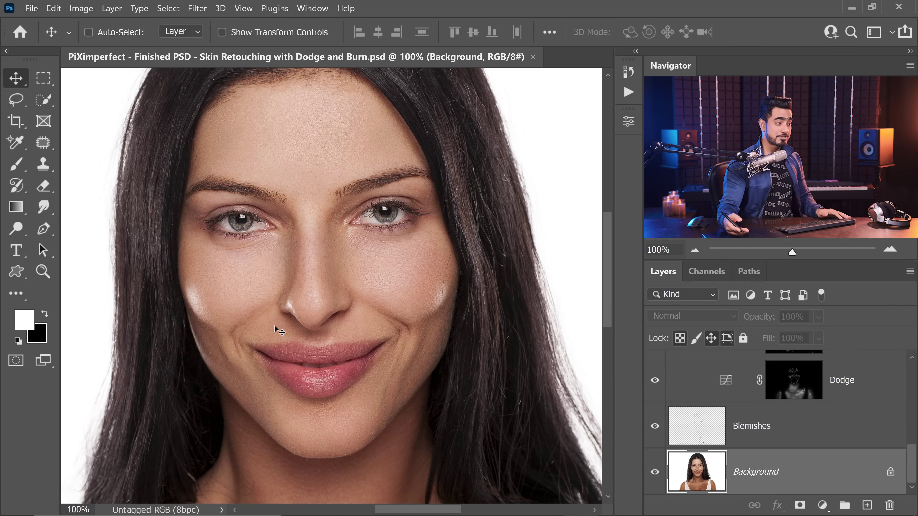
pyautogui.keyDown('alt'); pyautogui.click(655, 473); pyautogui.keyUp('alt')
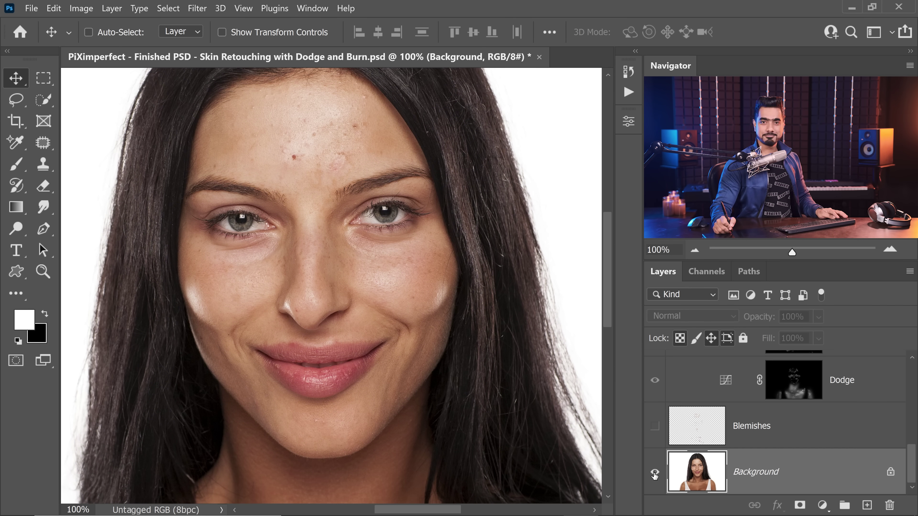
pyautogui.keyDown('alt'); pyautogui.click(655, 474); pyautogui.keyUp('alt')
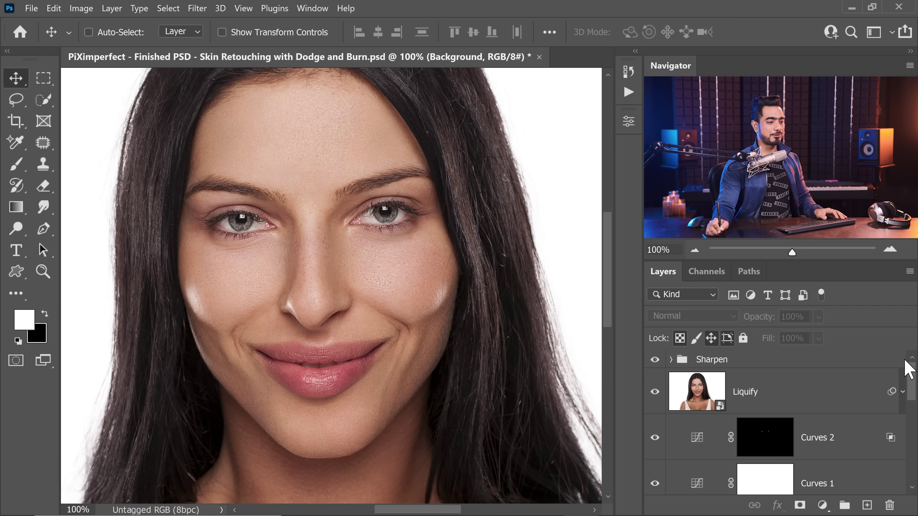
# - Hide the Liquify and Curves 2 layers, then toggle blemish removal to reveal the forehead spots
pyautogui.click(654, 392)
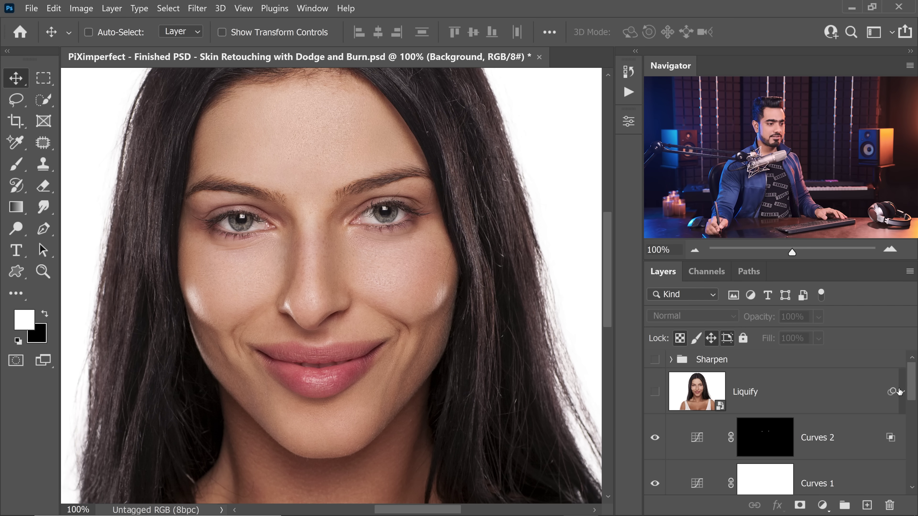
pyautogui.scroll(-2, 913, 392)
pyautogui.click(654, 379)
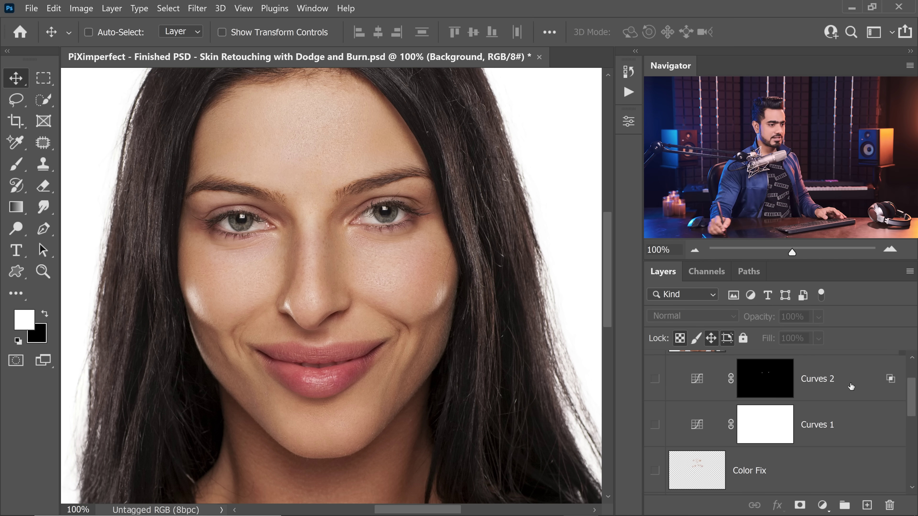
pyautogui.moveTo(910, 403); pyautogui.dragTo(913, 482)
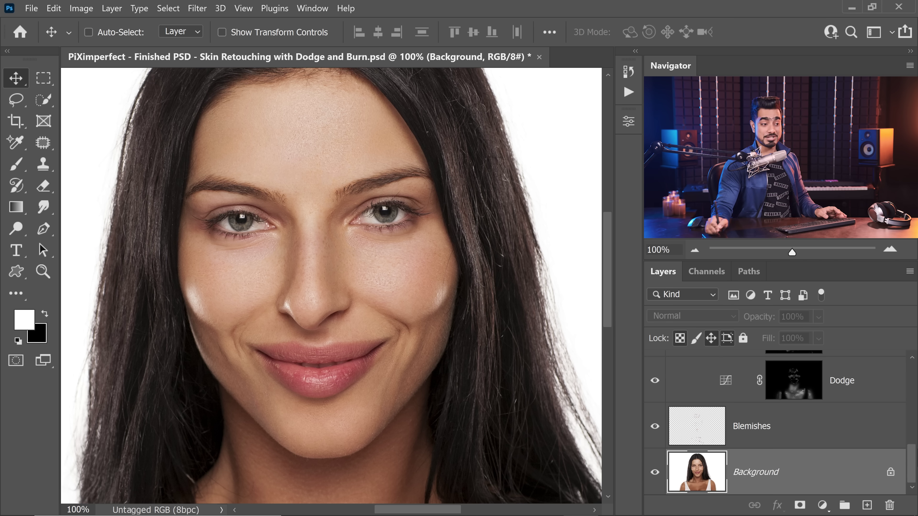
pyautogui.scroll(2, 910, 437)
pyautogui.scroll(-2, 772, 472)
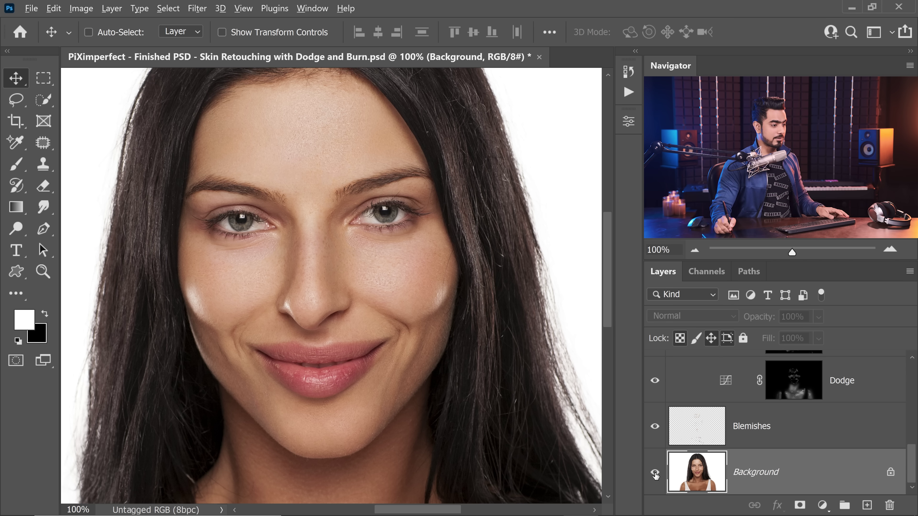
pyautogui.click(654, 427)
pyautogui.keyDown('alt'); pyautogui.click(655, 472); pyautogui.keyUp('alt')
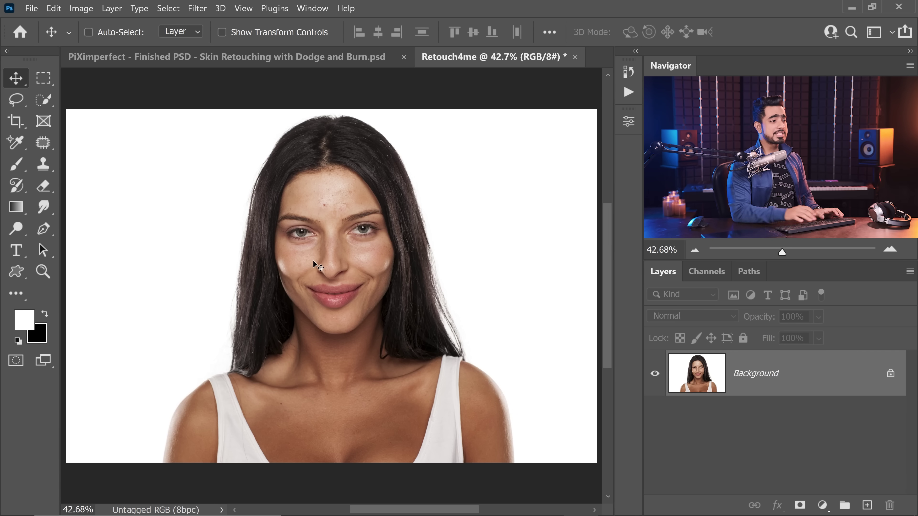
# - Play the Skin Full Treatment action on the portrait and tile both documents 2-up Vertical
pyautogui.click(628, 91)
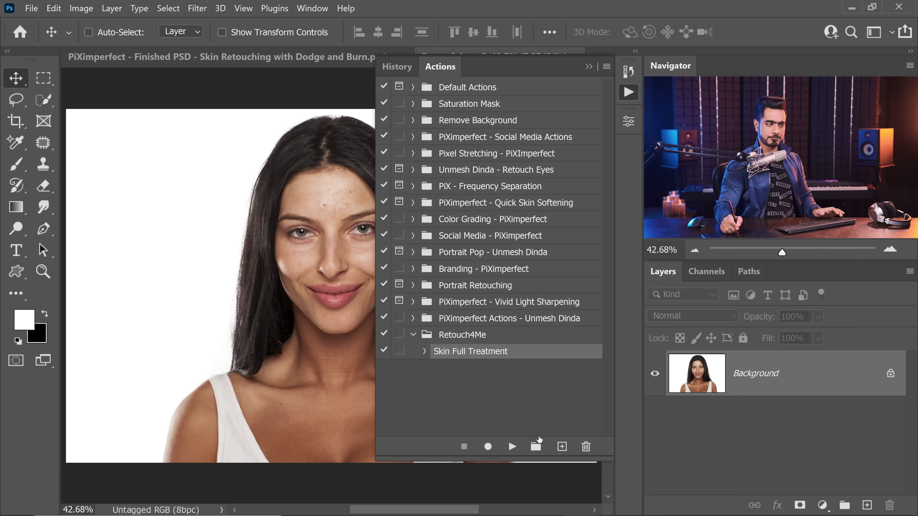
pyautogui.click(512, 447)
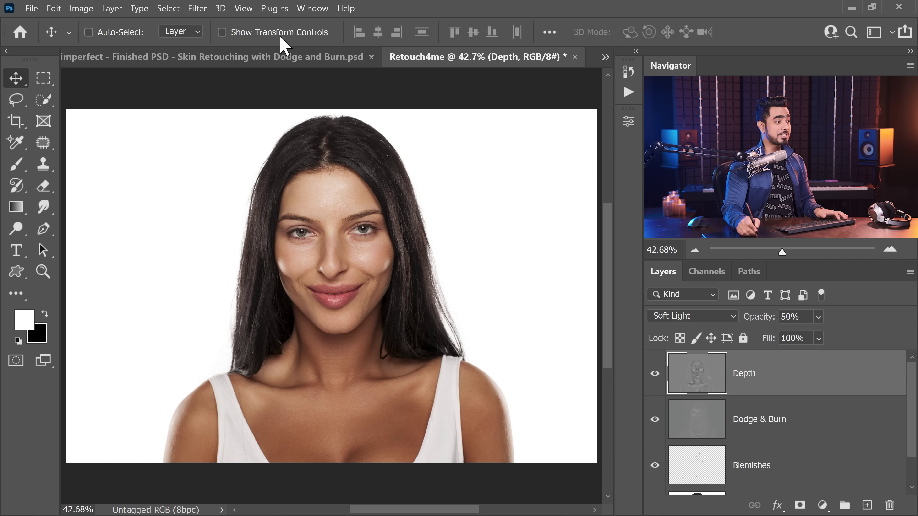
pyautogui.click(317, 11)
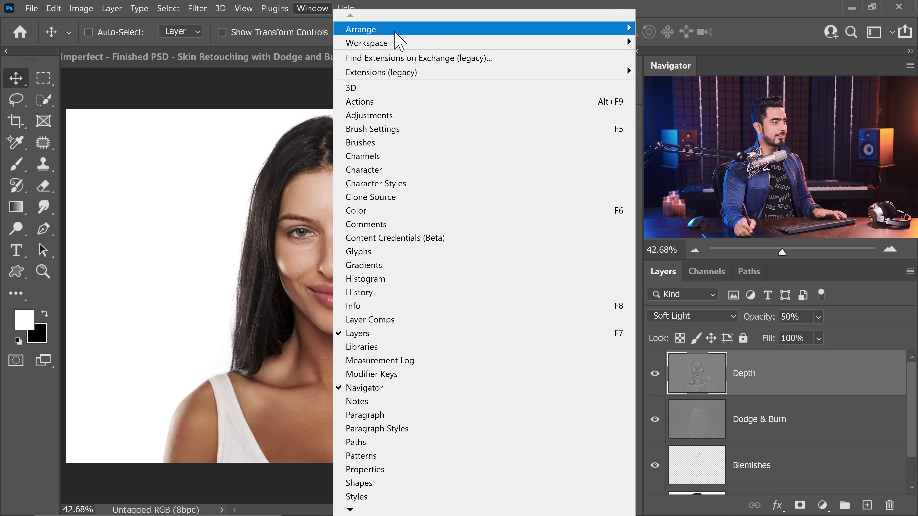
pyautogui.moveTo(477, 31)
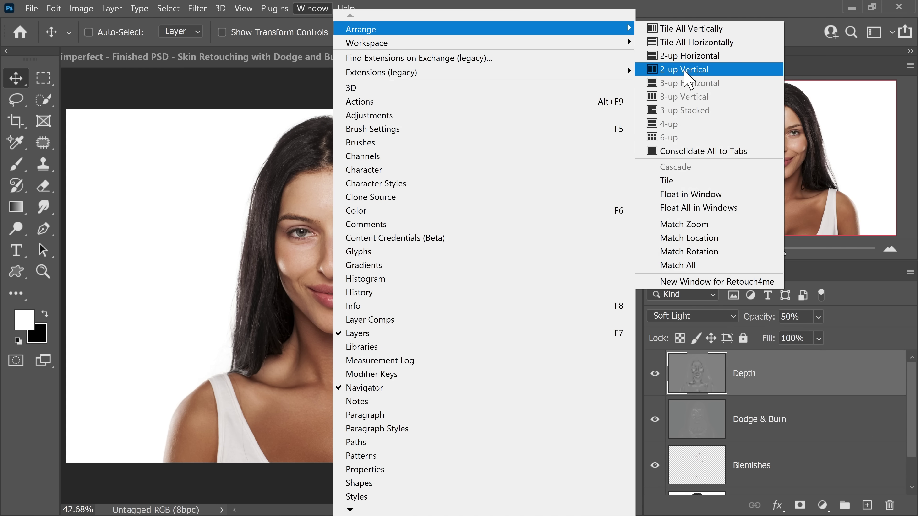
pyautogui.click(683, 69)
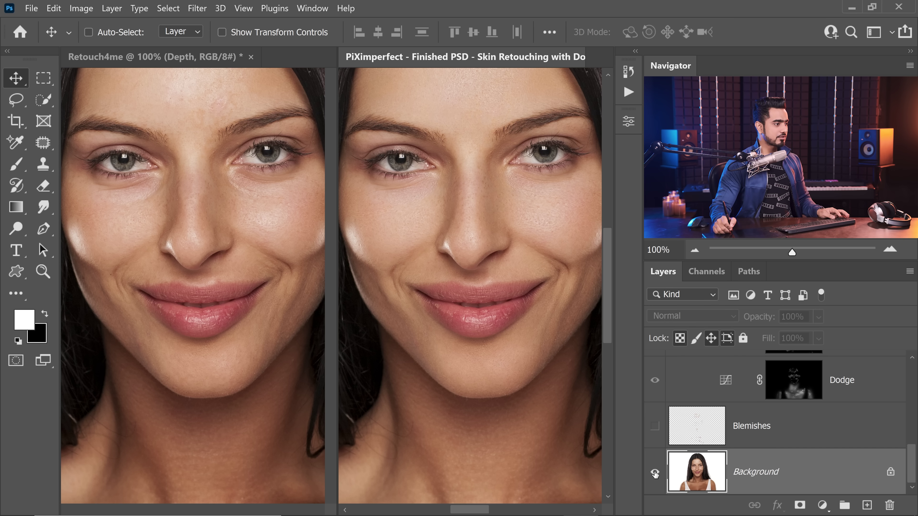
# - Compare each document against its original skin, first the manual edit, then the Retouch4me version
pyautogui.keyDown('alt'); pyautogui.click(655, 474); pyautogui.keyUp('alt')
pyautogui.keyDown('alt'); pyautogui.click(655, 473); pyautogui.keyUp('alt')
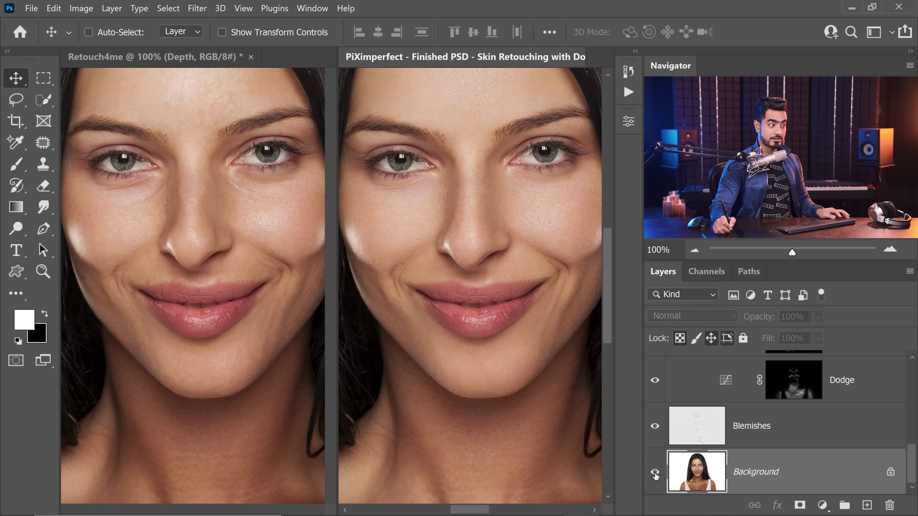
pyautogui.click(179, 62)
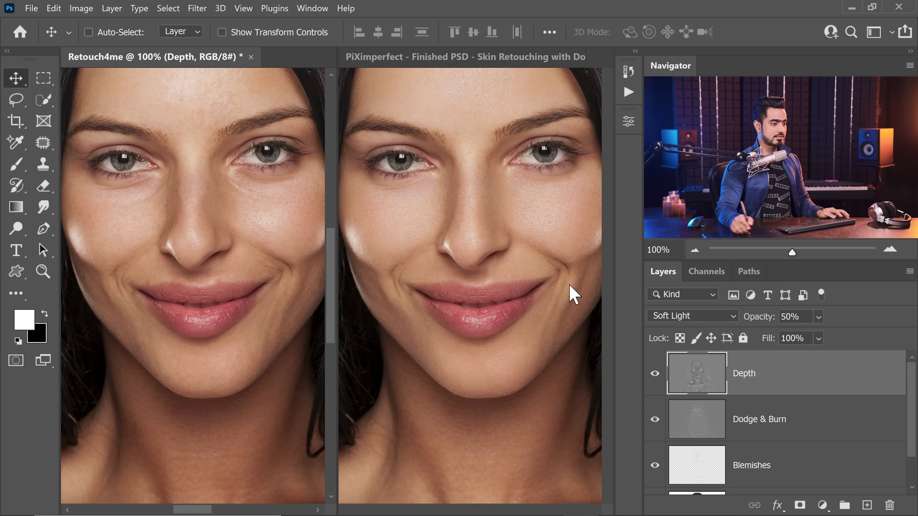
pyautogui.moveTo(912, 416); pyautogui.dragTo(909, 495)
pyautogui.keyDown('alt'); pyautogui.click(655, 474); pyautogui.keyUp('alt')
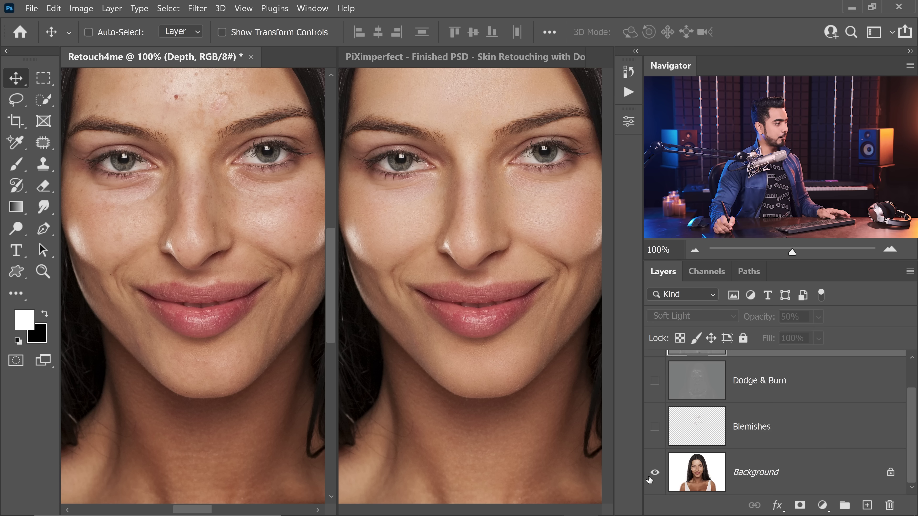
pyautogui.keyDown('alt'); pyautogui.click(649, 481); pyautogui.keyUp('alt')
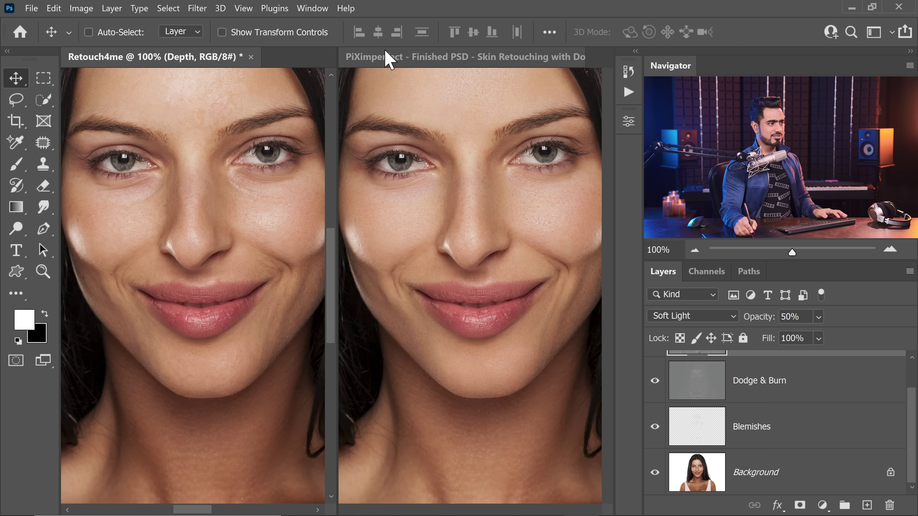
# - Raise the manual document's D&B group opacity to 100%, then return to the Retouch4me document
pyautogui.click(415, 72)
pyautogui.moveTo(911, 462); pyautogui.dragTo(901, 420)
pyautogui.click(889, 430)
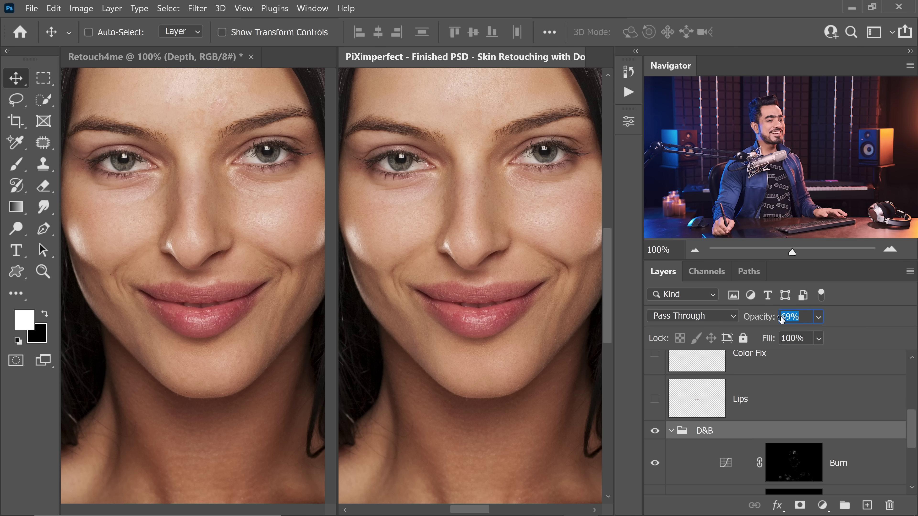
pyautogui.write('100')
pyautogui.press('Return')
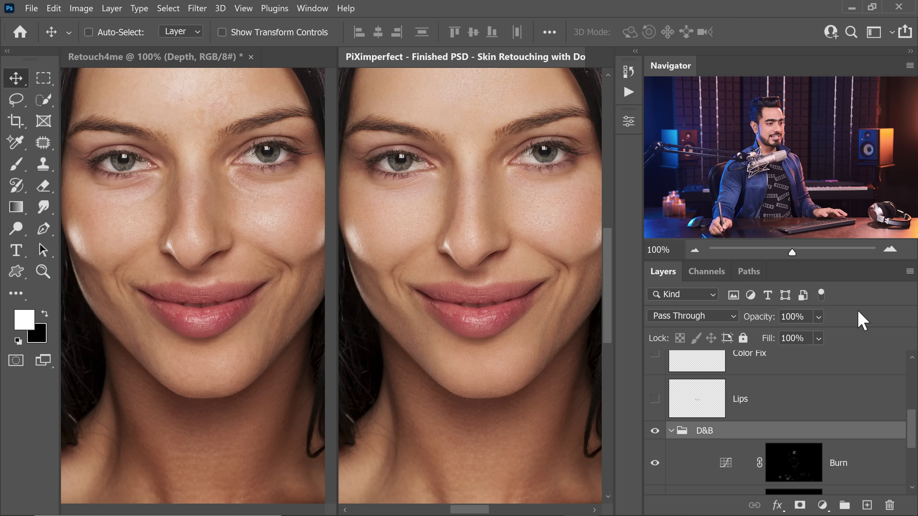
pyautogui.click(255, 179)
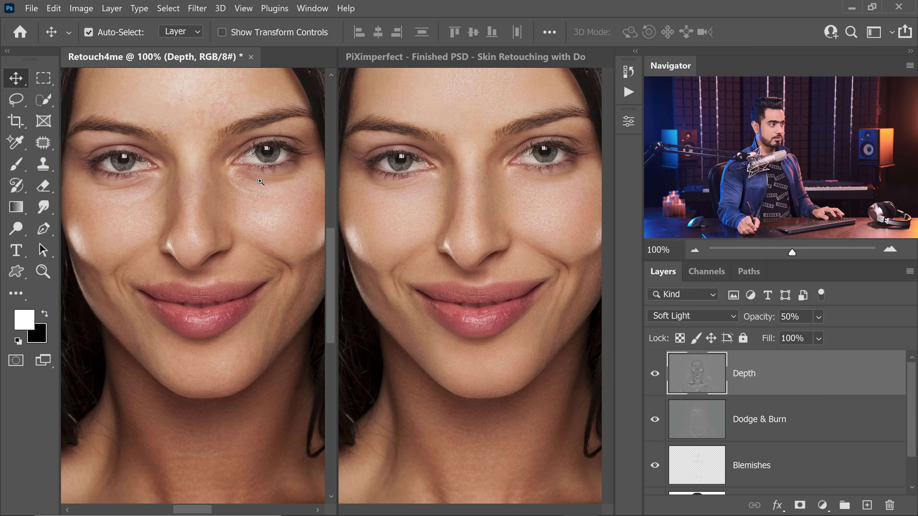
# - Zoom the Retouch4me portrait to 283% on the nose and lips, and pan the manual edit to match
pyautogui.moveTo(260, 181); pyautogui.dragTo(172, 328)
pyautogui.press('h')
pyautogui.click(526, 320)
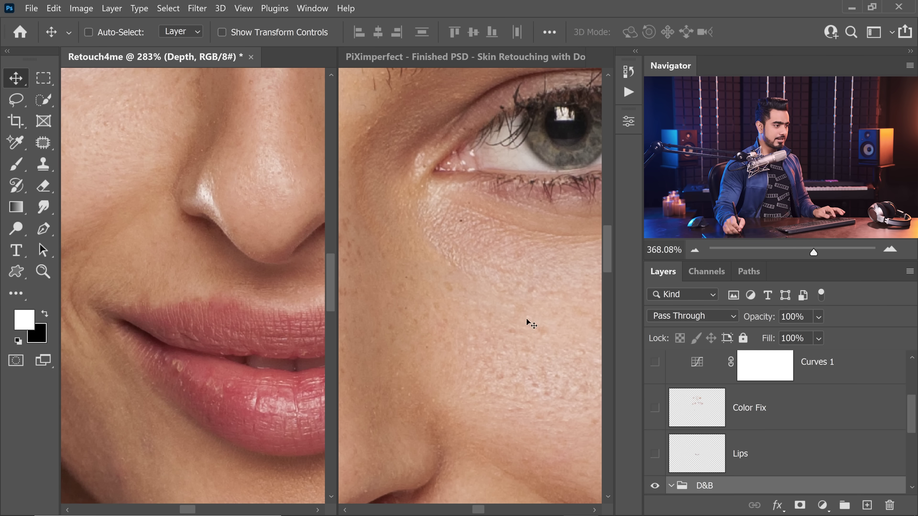
pyautogui.moveTo(449, 358); pyautogui.dragTo(440, 462)
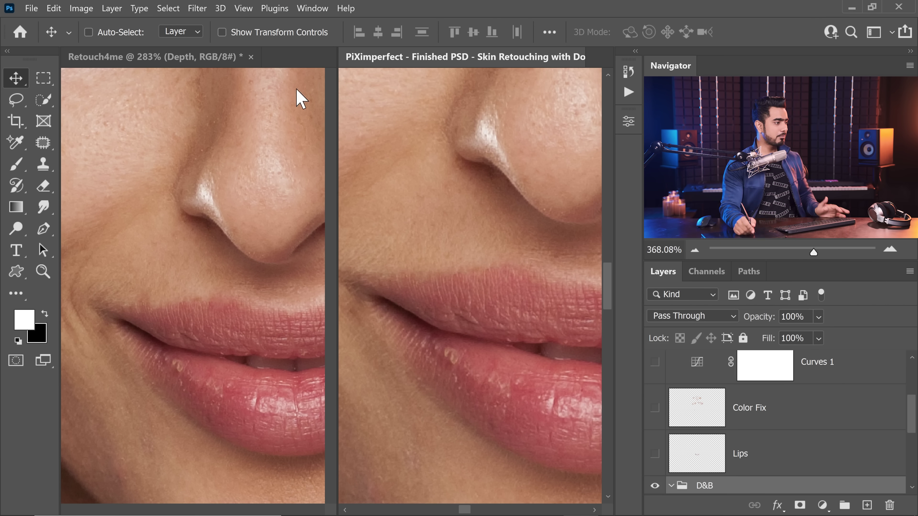
# - Select the Retouch4me Dodge & Burn layer and preview it alone, then restore the full composite
pyautogui.click(160, 64)
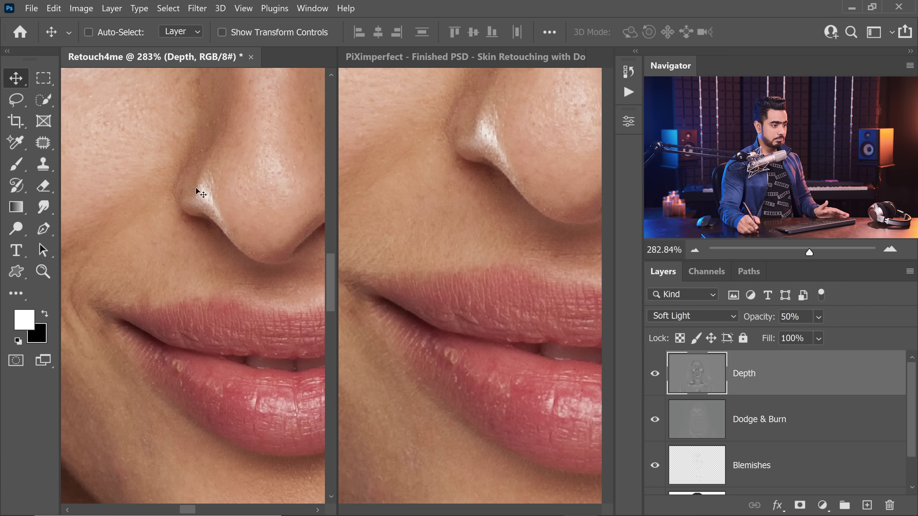
pyautogui.click(754, 429)
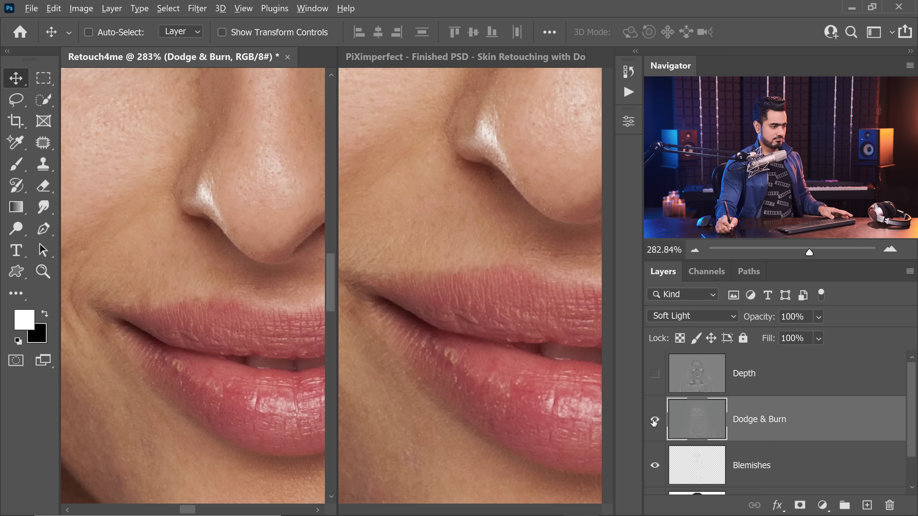
pyautogui.keyDown('alt'); pyautogui.click(654, 420); pyautogui.keyUp('alt')
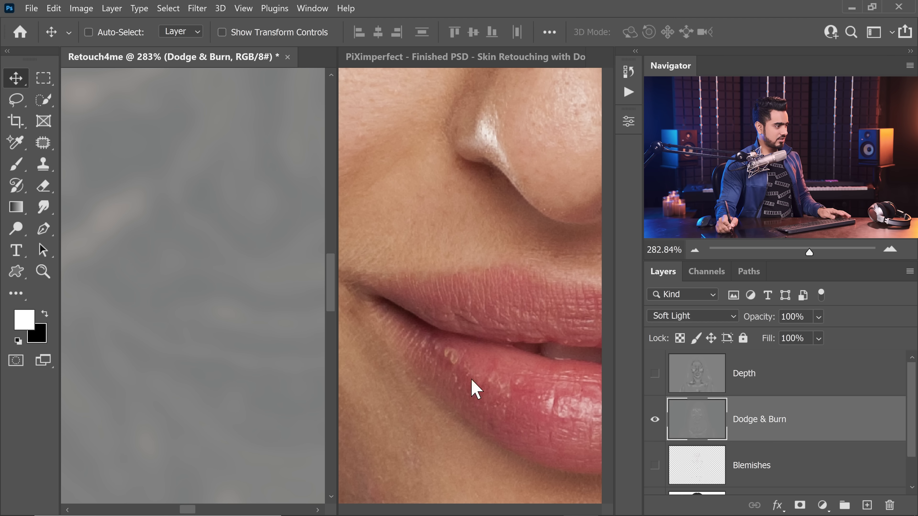
pyautogui.keyDown('alt'); pyautogui.click(655, 420); pyautogui.keyUp('alt')
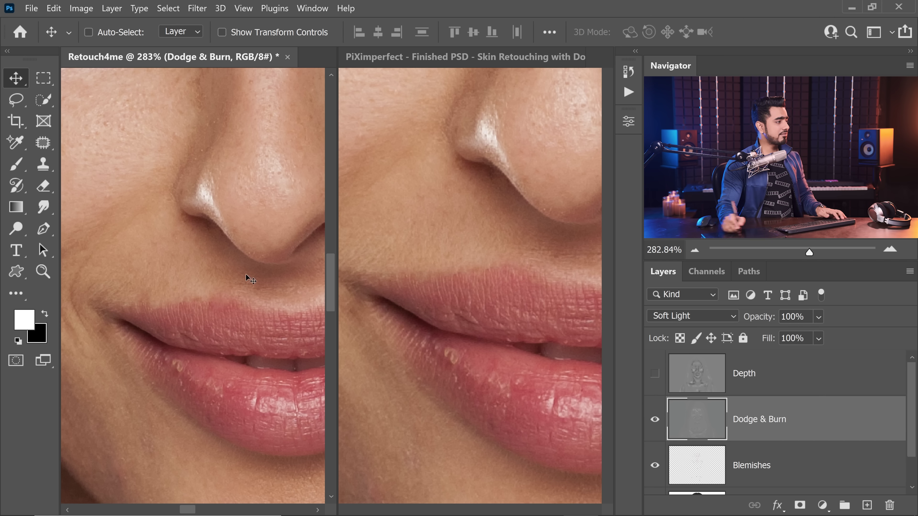
# - Switch to the Brush tool with a Flow of 1%
pyautogui.click(16, 166)
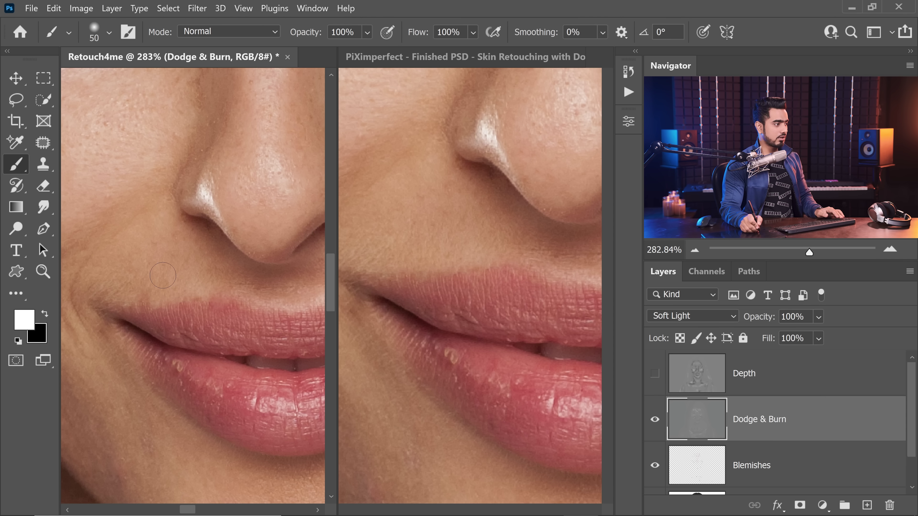
pyautogui.click(448, 32)
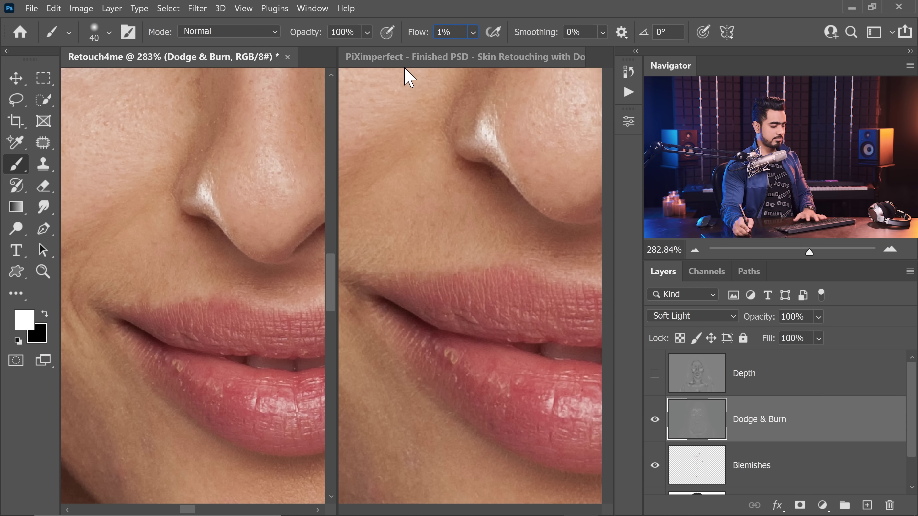
pyautogui.press('Return')
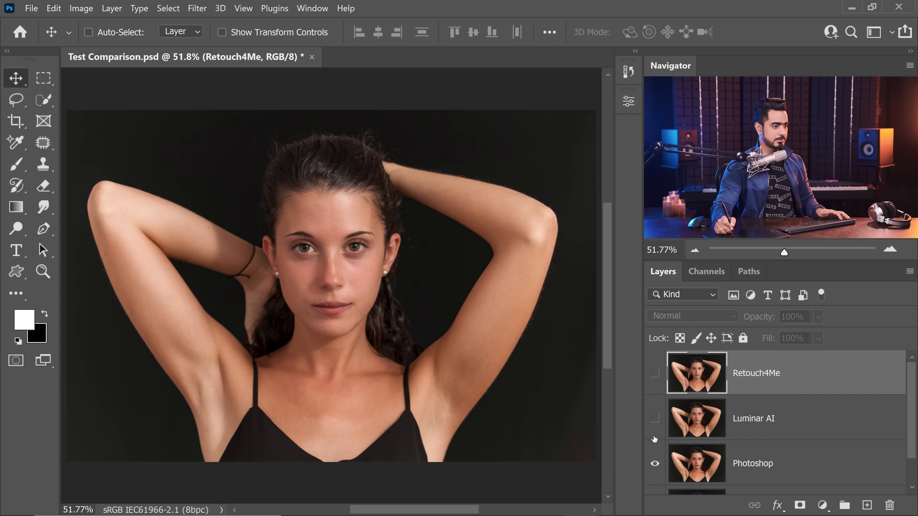
# - Turn on the Luminar AI layer's visibility above the Photoshop version
pyautogui.click(655, 418)
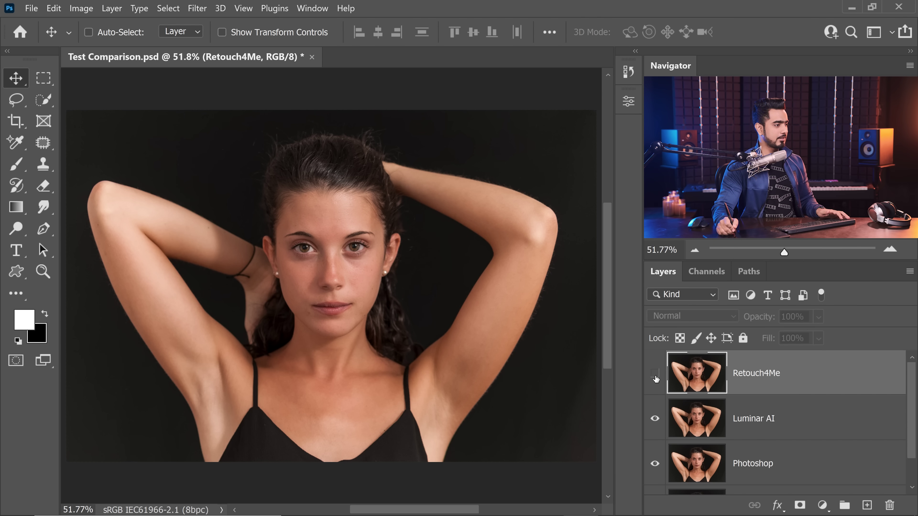